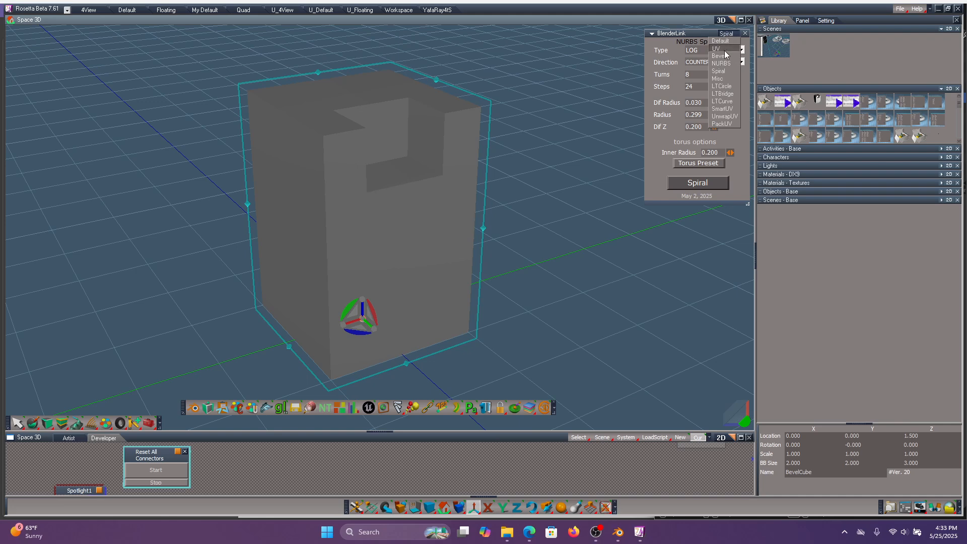
# Step: Switch BlenderLink to its Bevel settings and open the notched cube's mesh for point editing
pyautogui.click(720, 56)
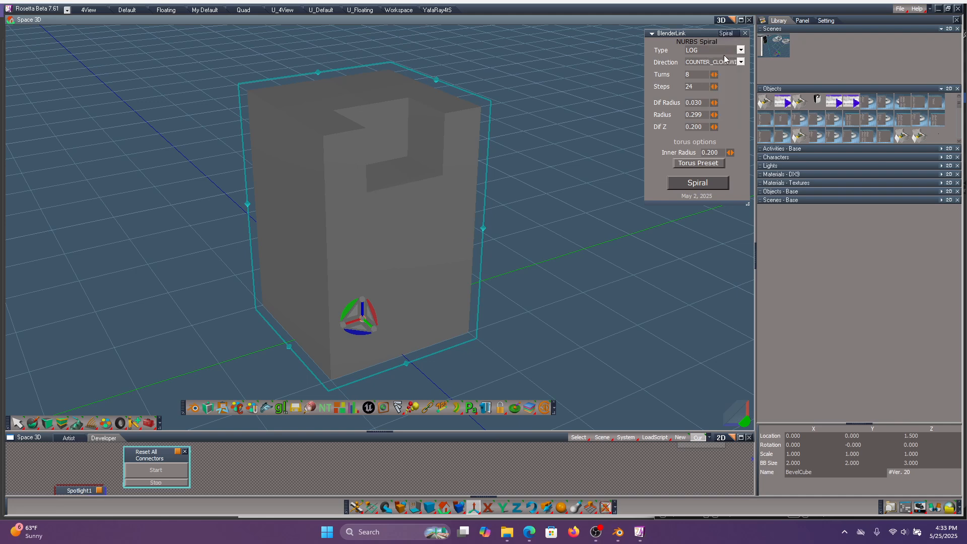
pyautogui.doubleClick(346, 156)
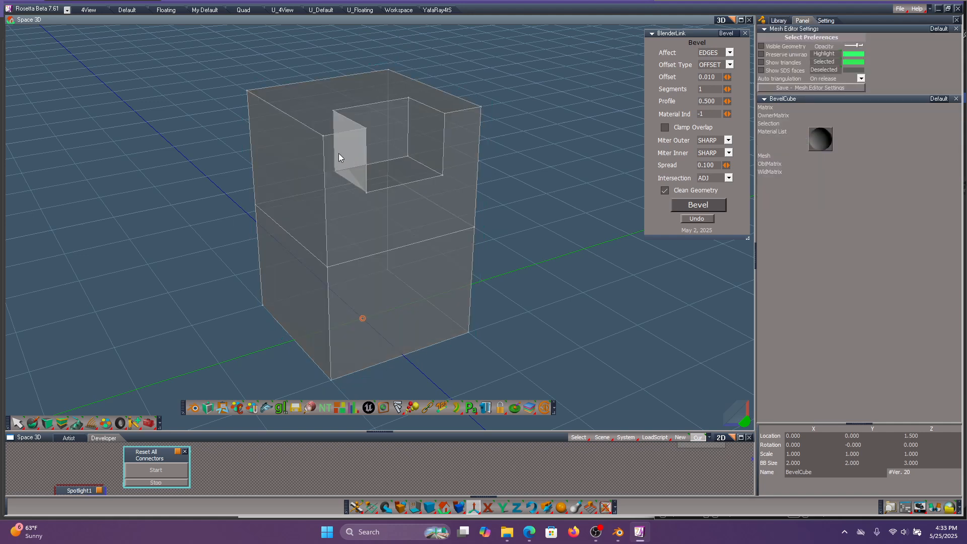
# Step: Select all edges of the cube's upper half, including the notch, using rectangular edge selection
pyautogui.click(207, 410)
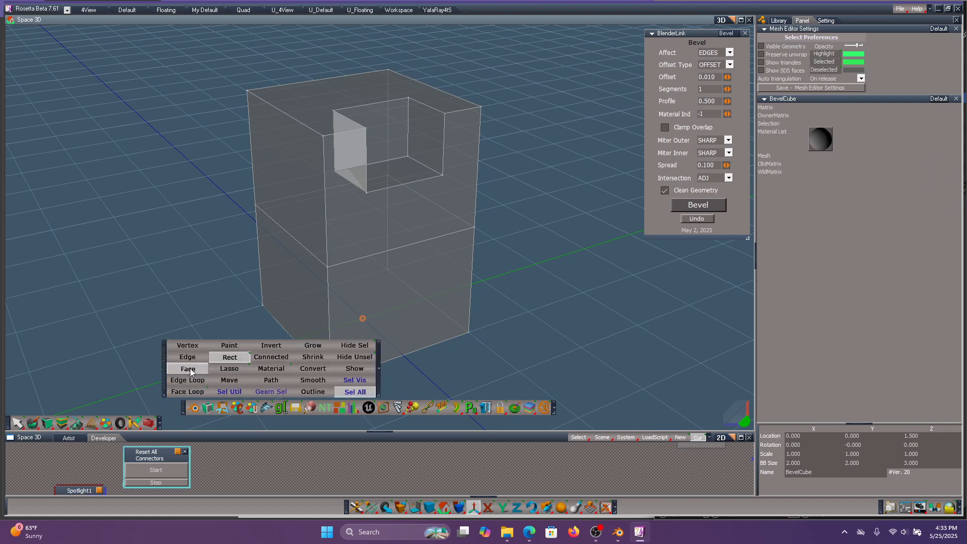
pyautogui.moveTo(172, 362); pyautogui.dragTo(255, 442)
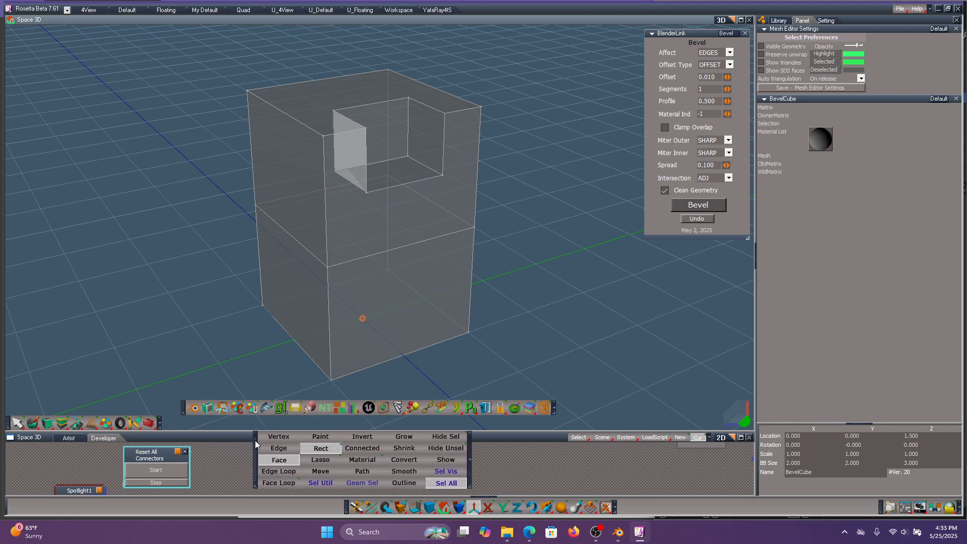
pyautogui.click(280, 448)
pyautogui.click(319, 444)
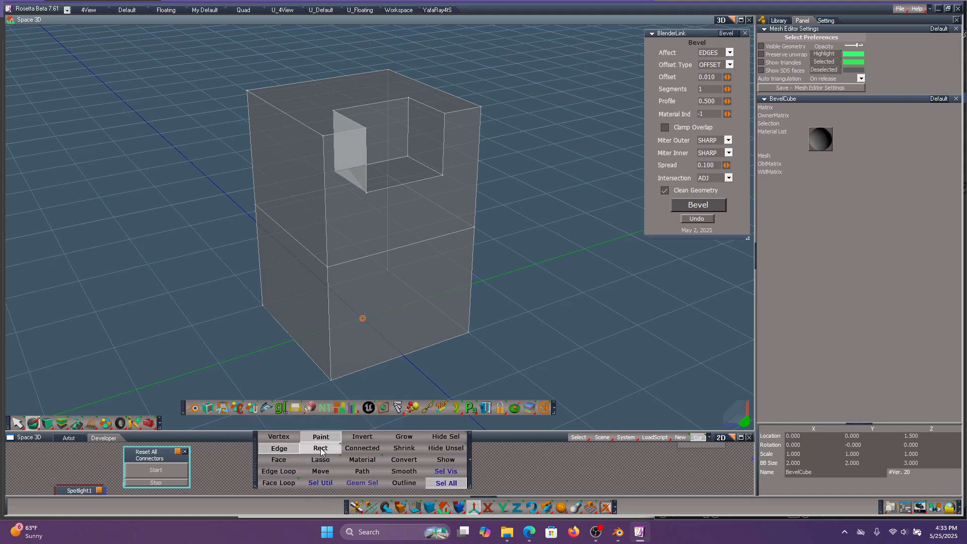
pyautogui.moveTo(232, 46); pyautogui.dragTo(492, 274)
pyautogui.moveTo(552, 273); pyautogui.dragTo(385, 171, button='middle')
pyautogui.moveTo(244, 65); pyautogui.dragTo(625, 279, button='middle')
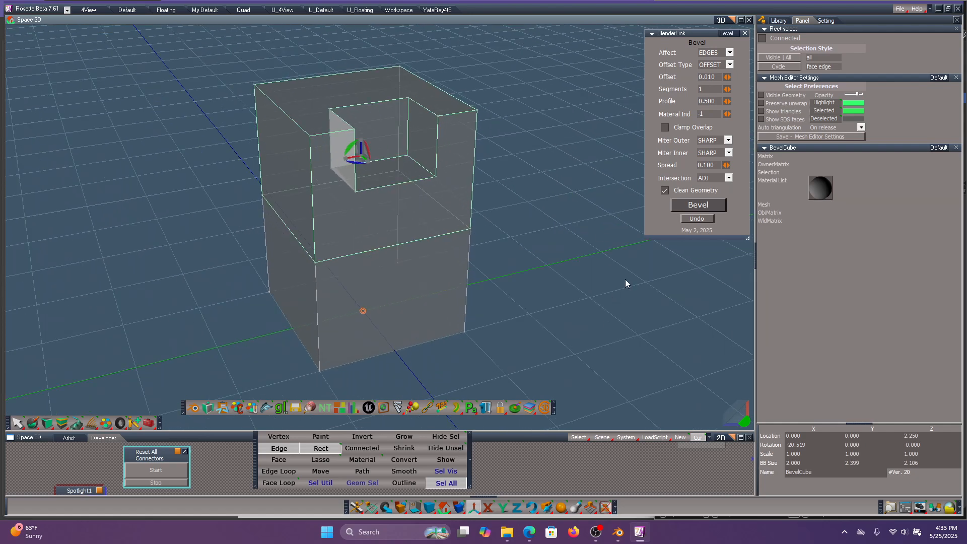
# Step: Try beveling the selected edges with an offset of 0.087 and 1 segment, and undo that bevel
pyautogui.scroll(2, 501, 148)
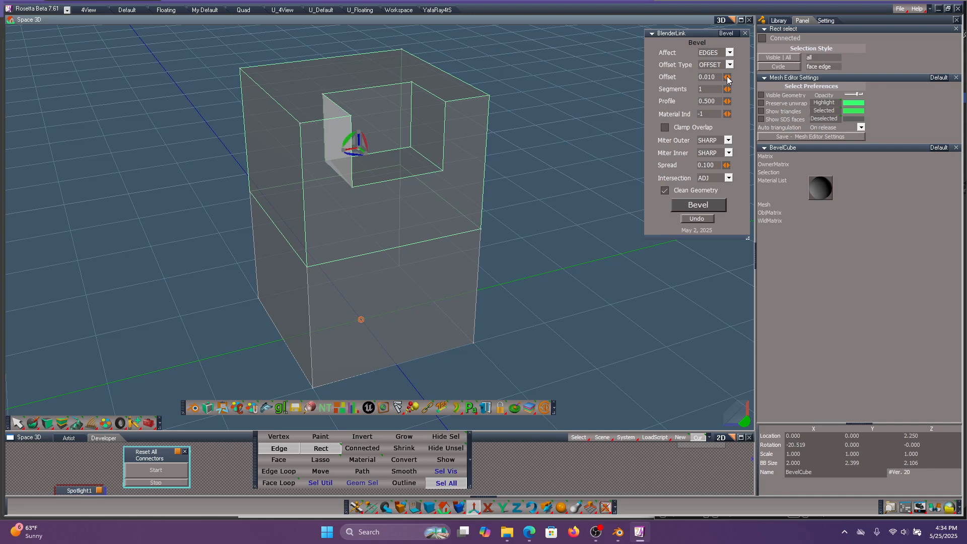
pyautogui.moveTo(727, 78); pyautogui.dragTo(764, 78)
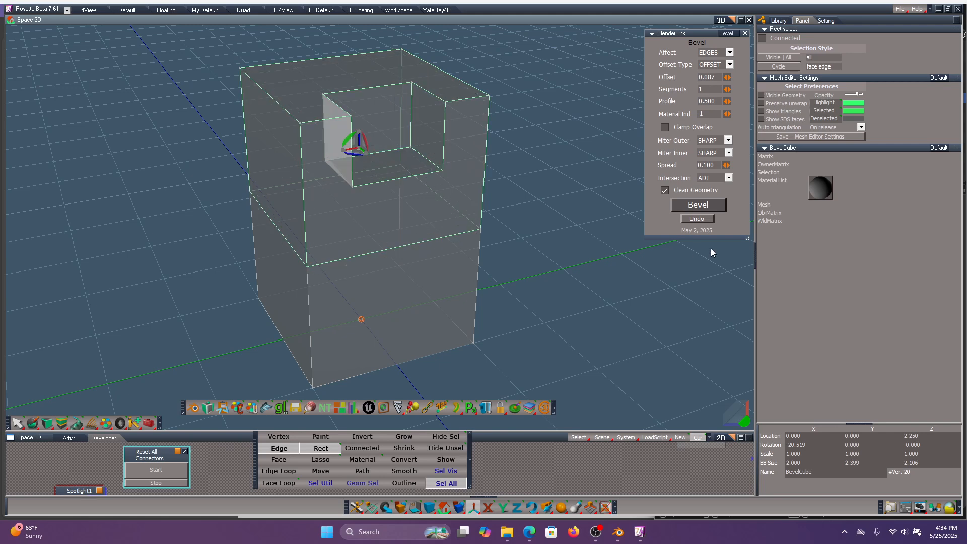
pyautogui.click(710, 203)
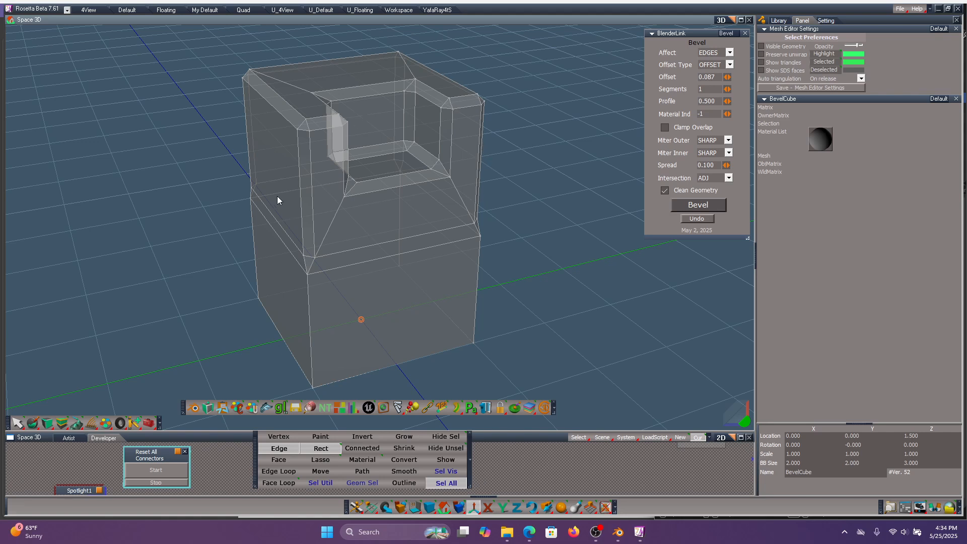
pyautogui.click(699, 219)
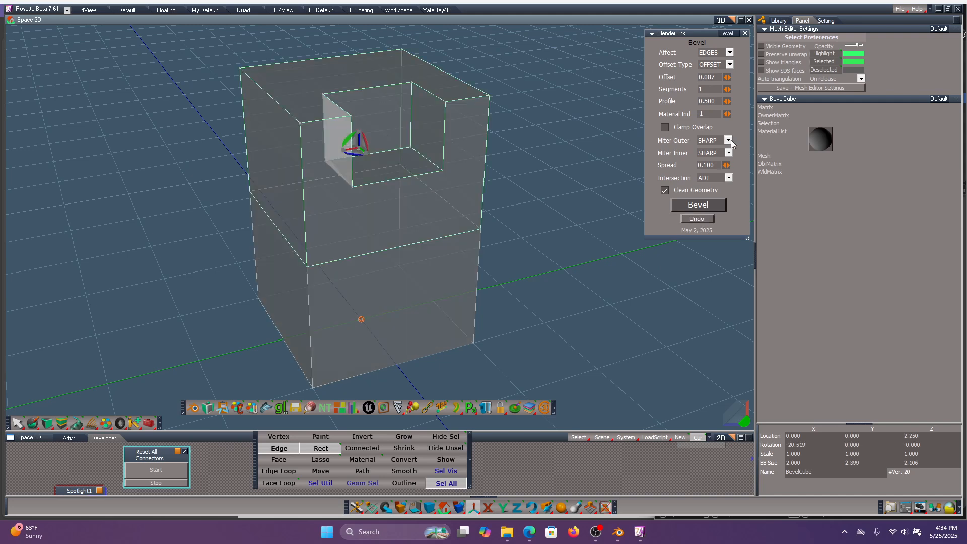
# Step: Set the bevel segments to 3, try the bevel on the selected edges, and undo it
pyautogui.click(726, 88)
pyautogui.click(727, 89)
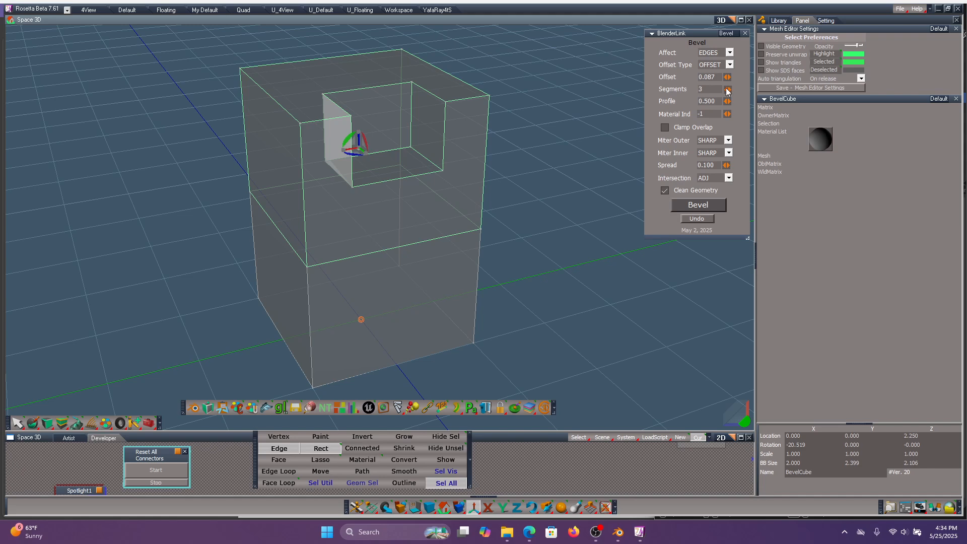
pyautogui.click(704, 204)
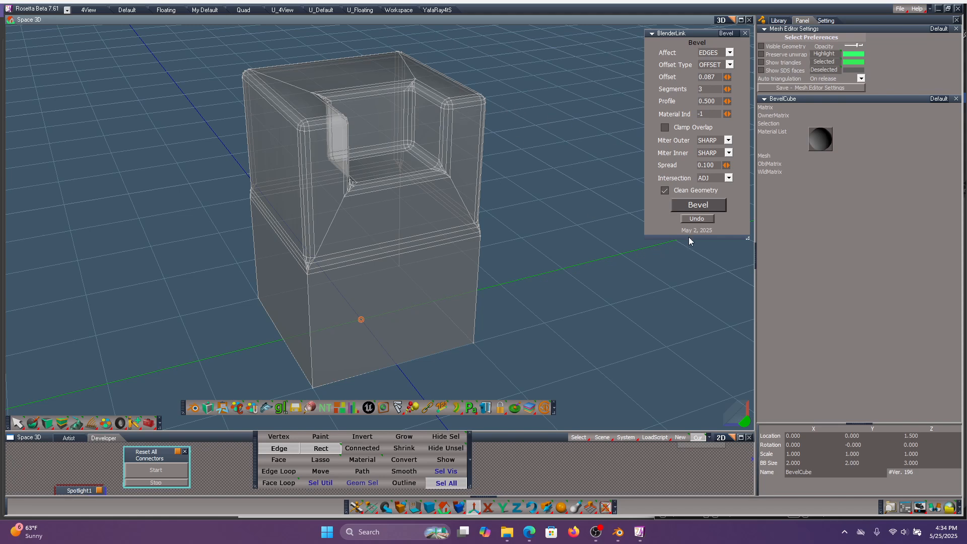
pyautogui.click(699, 218)
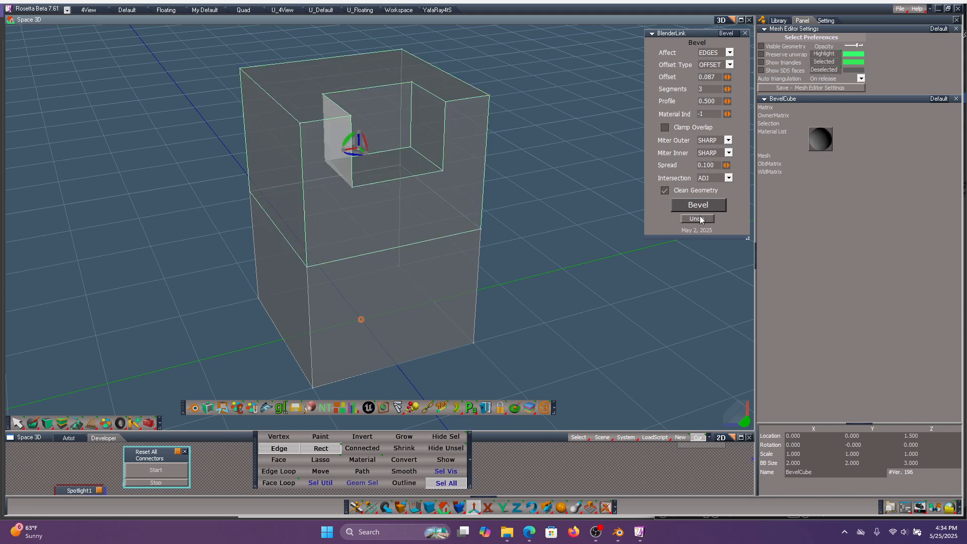
# Step: Try the 3-segment bevel with the profile lowered to 0.071, inspect its shape, and undo it
pyautogui.moveTo(727, 101); pyautogui.dragTo(706, 101)
pyautogui.click(696, 205)
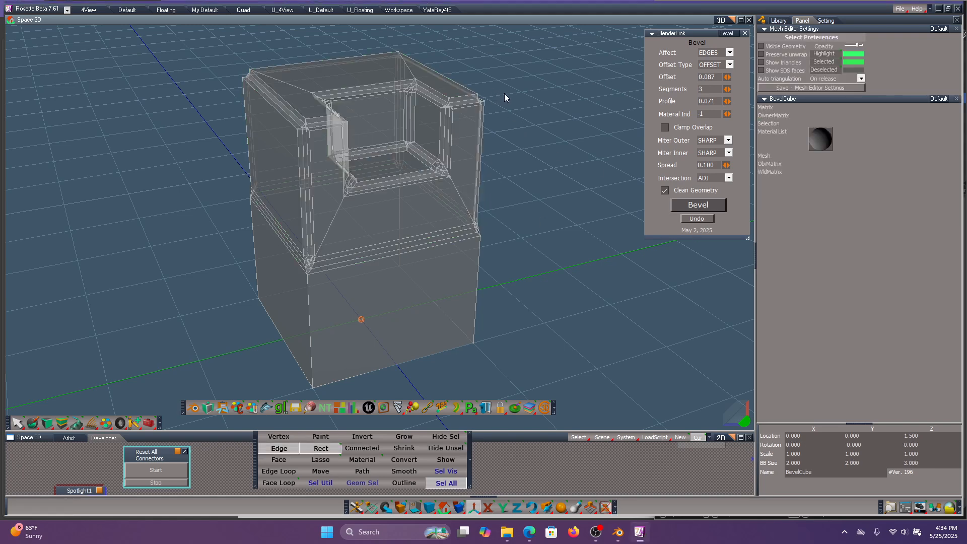
pyautogui.moveTo(504, 93); pyautogui.dragTo(539, 112, button='middle')
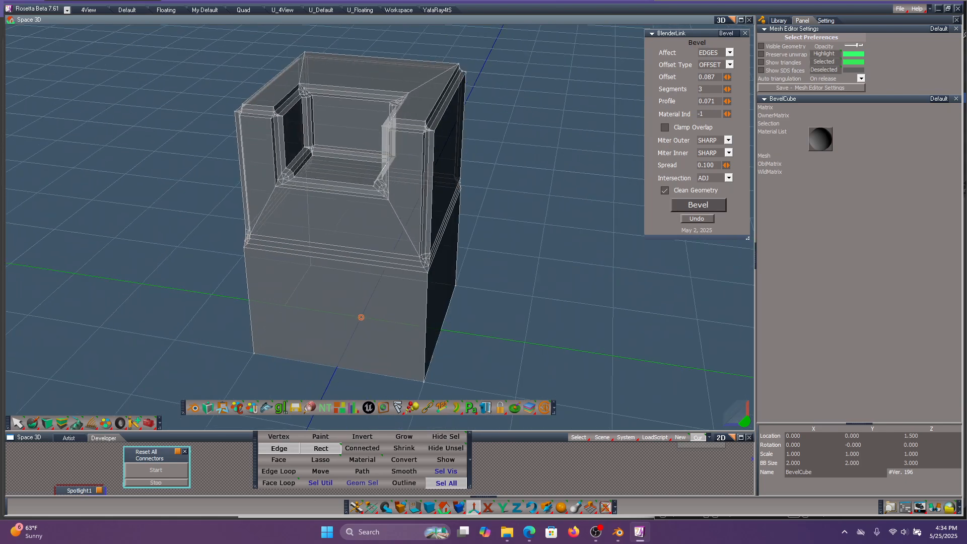
pyautogui.click(696, 219)
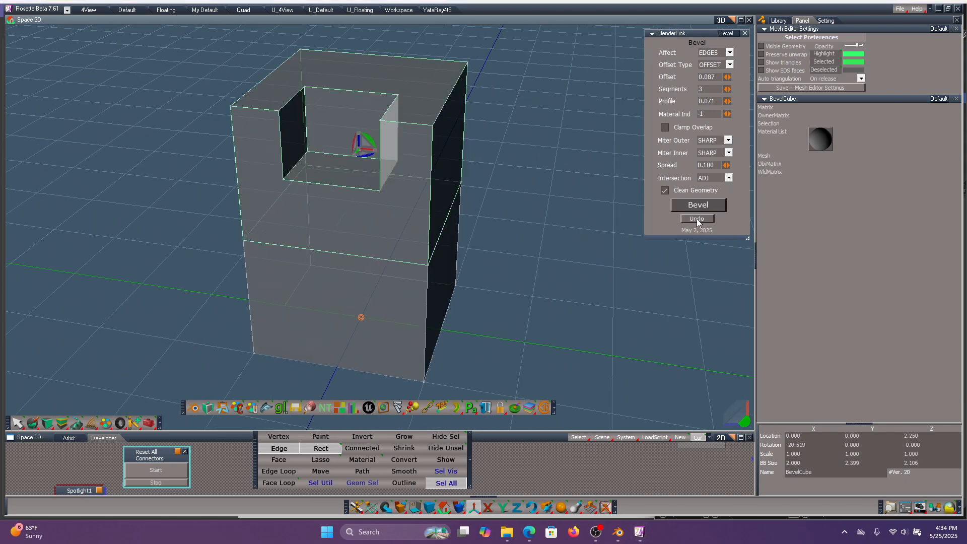
# Step: Try the 3-segment bevel with the profile raised to 0.822, inspect its shape, and undo it
pyautogui.moveTo(727, 103)
pyautogui.mouseDown()
pyautogui.moveTo(768, 103)
pyautogui.moveTo(727, 103)
pyautogui.mouseUp()
pyautogui.click(708, 204)
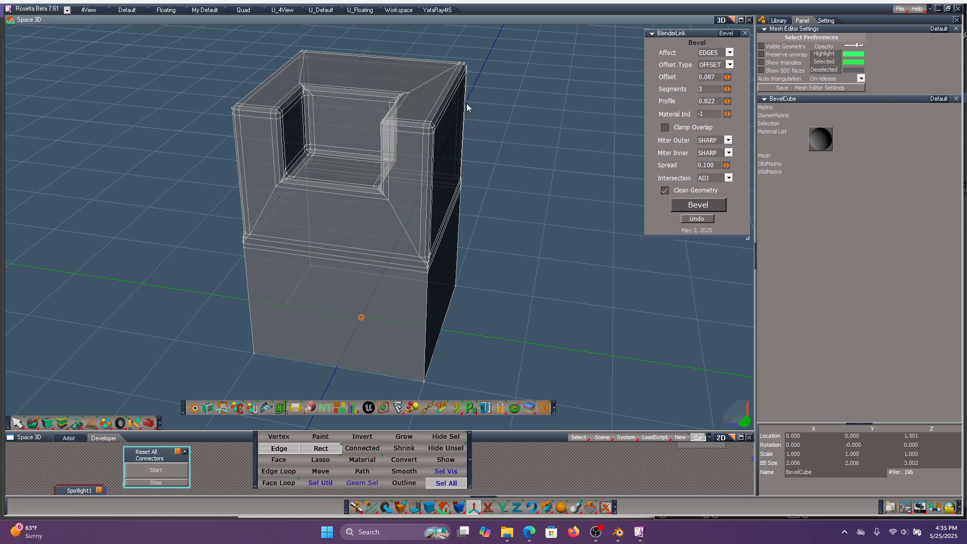
pyautogui.moveTo(551, 155); pyautogui.dragTo(669, 161, button='middle')
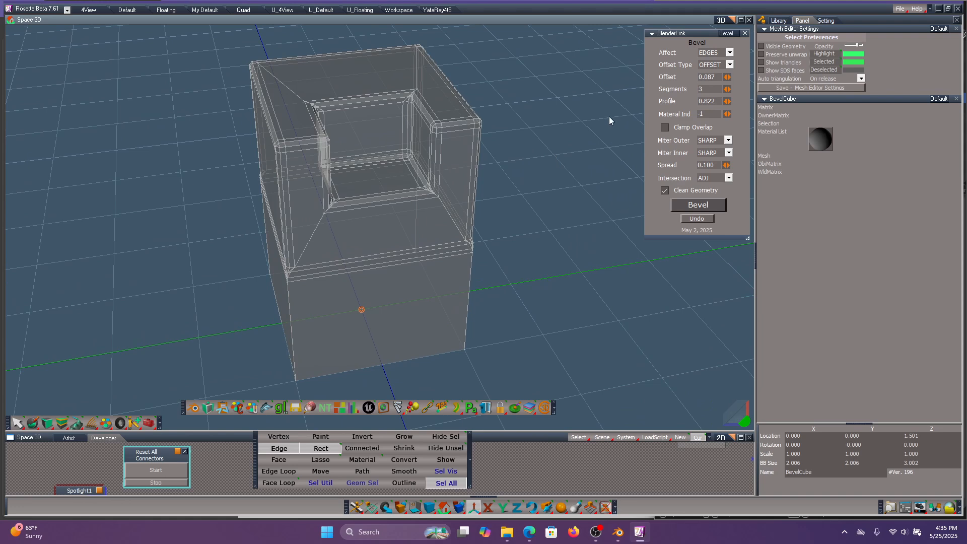
pyautogui.click(701, 220)
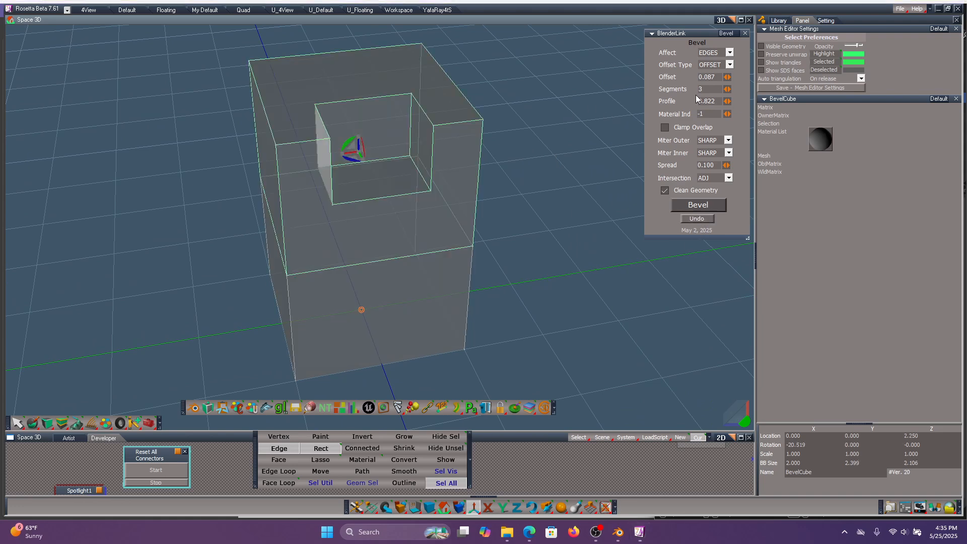
# Step: Reset the profile to 0.500, try the bevel with material index 1, and undo it
pyautogui.rightClick(670, 100)
pyautogui.click(685, 108)
pyautogui.click(727, 116)
pyautogui.click(698, 205)
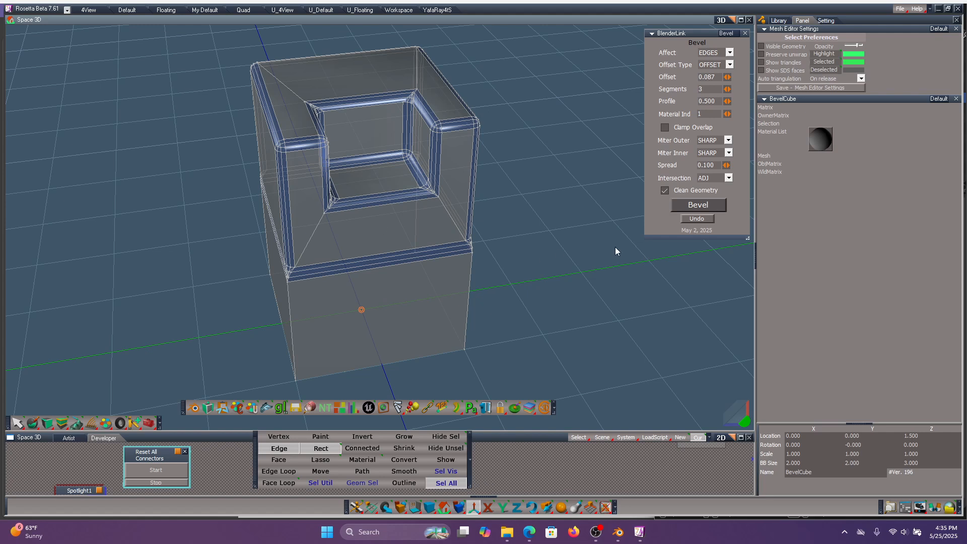
pyautogui.click(698, 218)
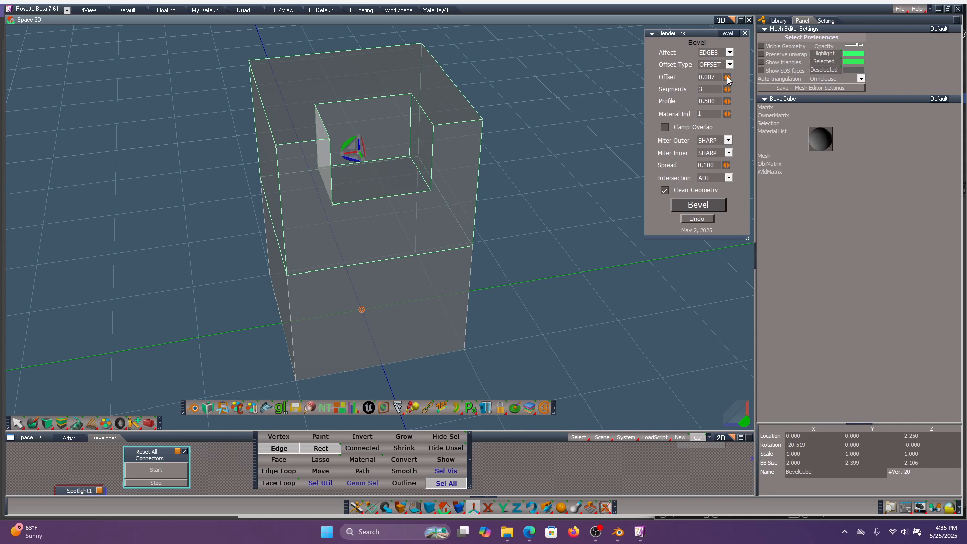
# Step: Try beveling the selected edges with an offset of 0.279 without clamping, inspect the overlaps, and undo it
pyautogui.moveTo(728, 78); pyautogui.dragTo(793, 78)
pyautogui.click(698, 205)
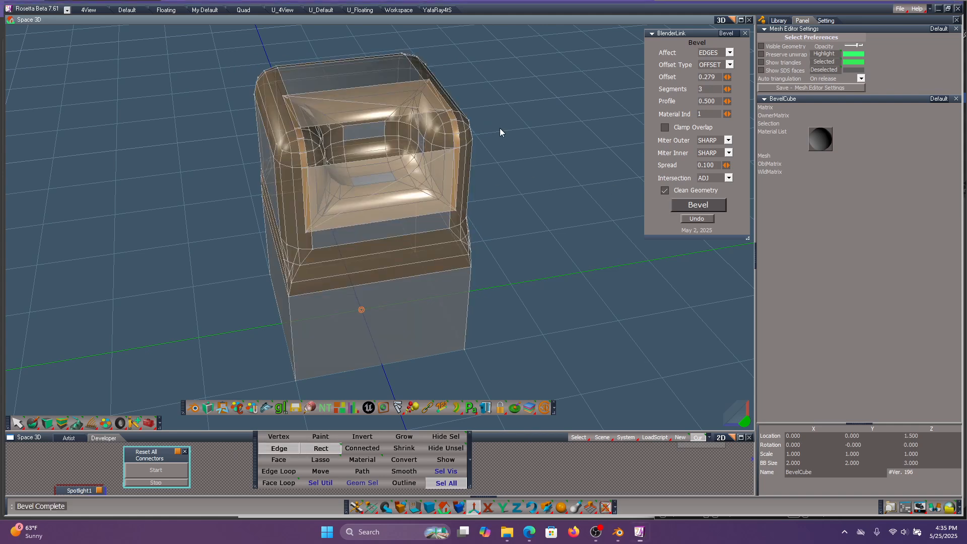
pyautogui.moveTo(500, 128)
pyautogui.mouseDown(button='middle')
pyautogui.moveTo(413, 81)
pyautogui.moveTo(461, 100)
pyautogui.moveTo(489, 132)
pyautogui.mouseUp(button='middle')
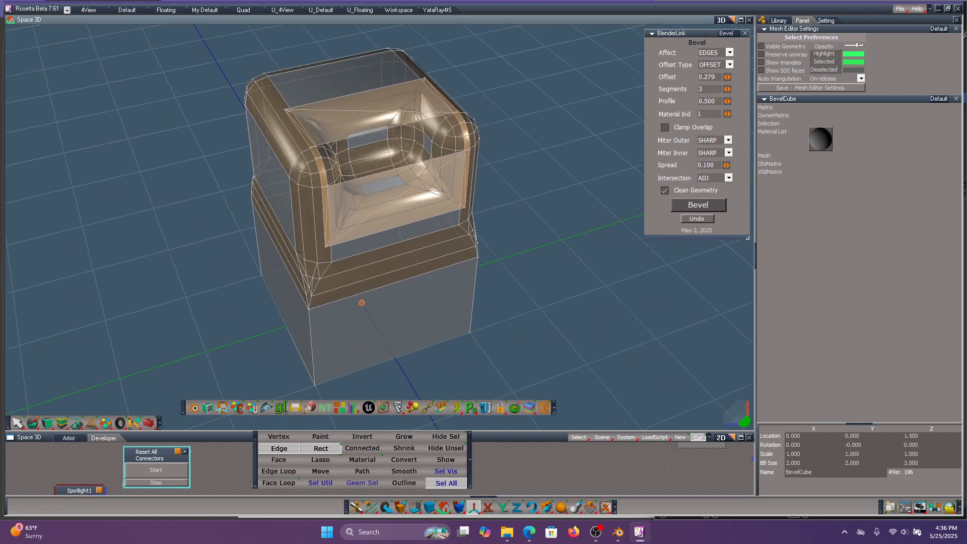
pyautogui.click(696, 219)
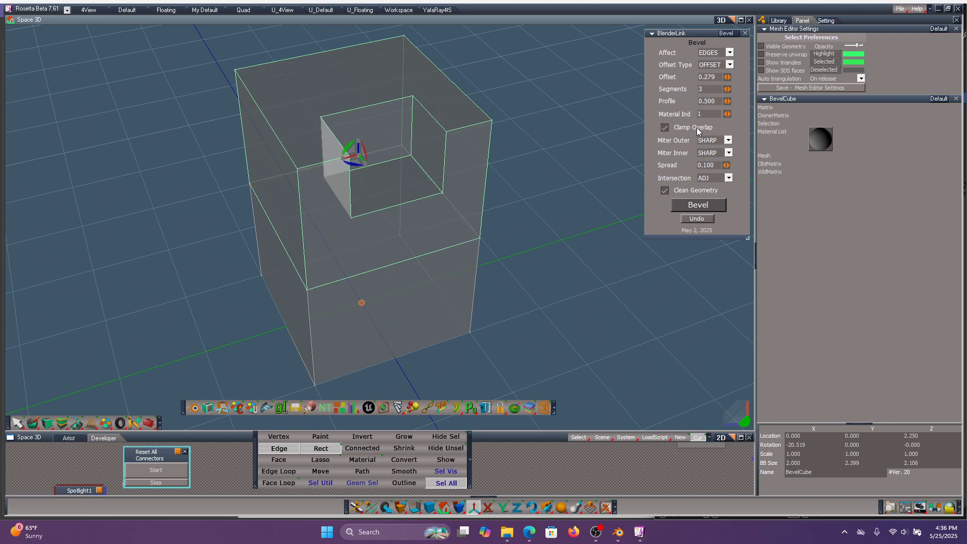
# Step: Enable Clamp Overlap, try the bevel on the selected edges with the same 0.279 offset, and undo it
pyautogui.click(704, 204)
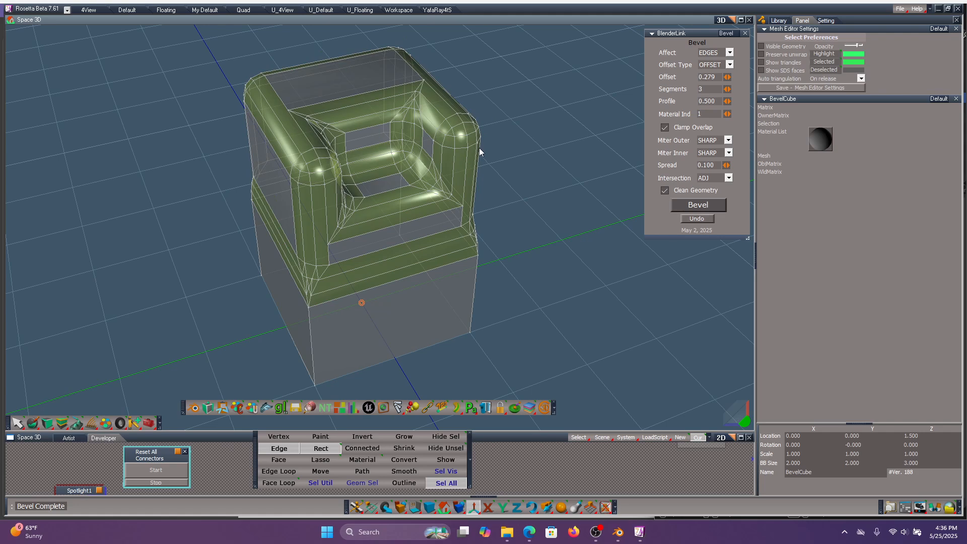
pyautogui.moveTo(484, 150)
pyautogui.mouseDown(button='middle')
pyautogui.moveTo(362, 148)
pyautogui.moveTo(508, 145)
pyautogui.moveTo(504, 137)
pyautogui.moveTo(492, 150)
pyautogui.mouseUp(button='middle')
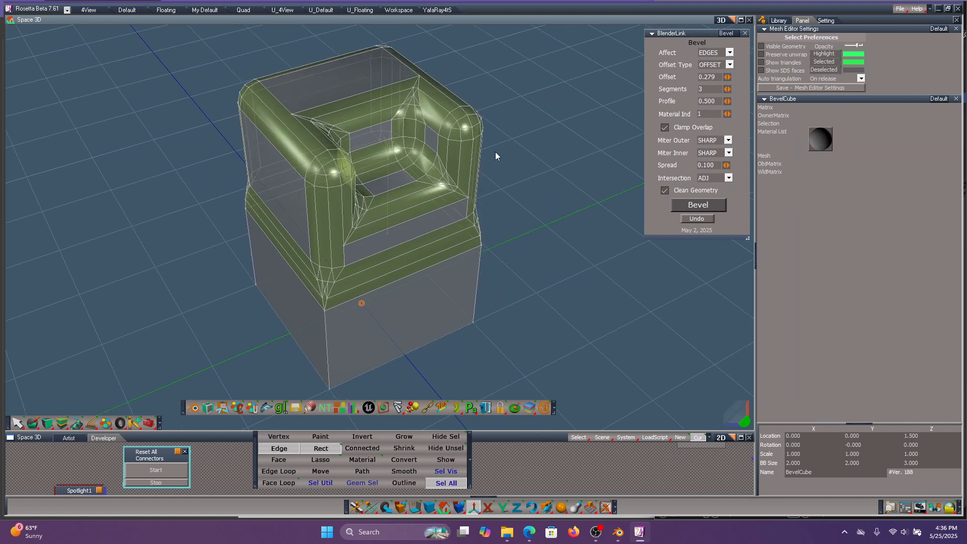
pyautogui.click(690, 217)
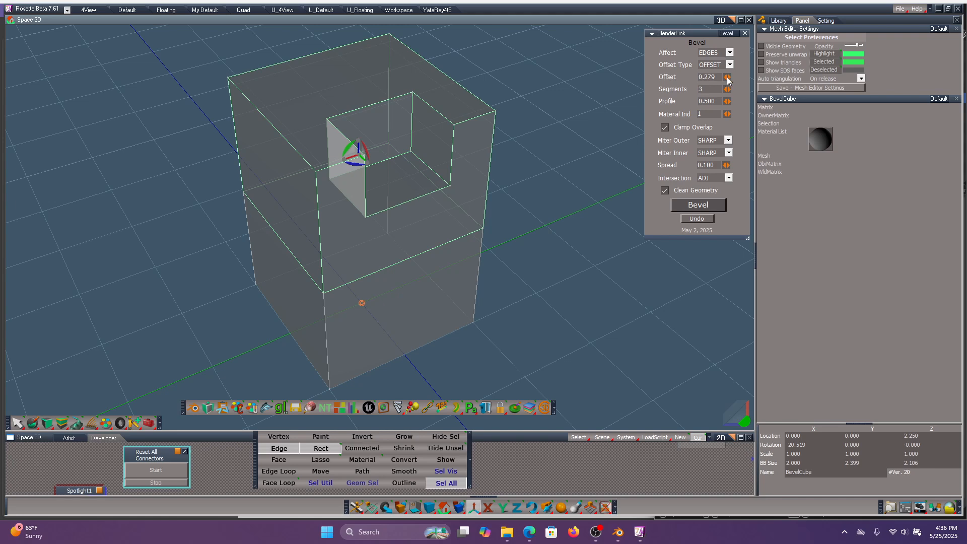
# Step: Set the bevel offset to 0.091 and the material index to -1
pyautogui.moveTo(727, 77)
pyautogui.mouseDown()
pyautogui.moveTo(709, 78)
pyautogui.moveTo(720, 78)
pyautogui.mouseUp()
pyautogui.moveTo(729, 115); pyautogui.dragTo(379, 84)
pyautogui.moveTo(538, 104); pyautogui.dragTo(539, 104, button='middle')
pyautogui.scroll(6, 538, 94)
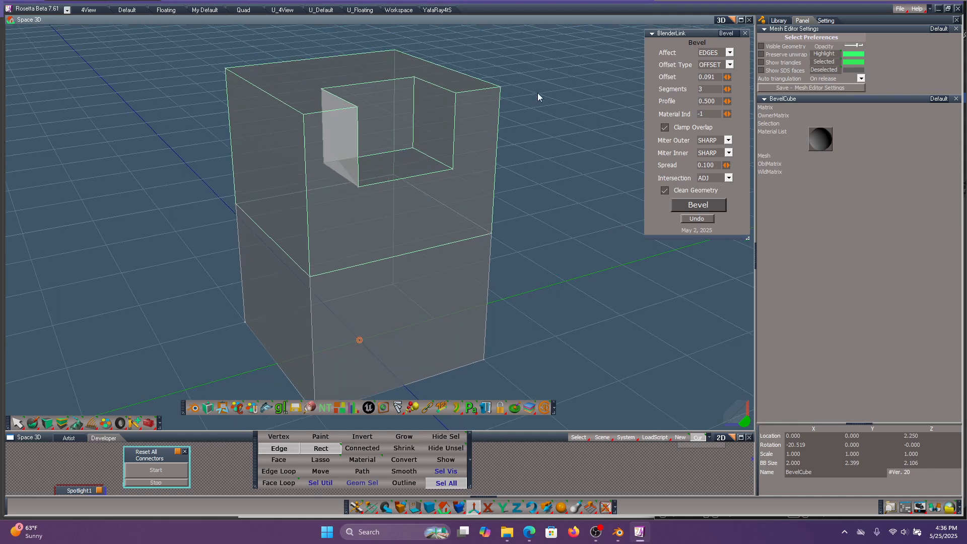
pyautogui.scroll(1, 584, 186)
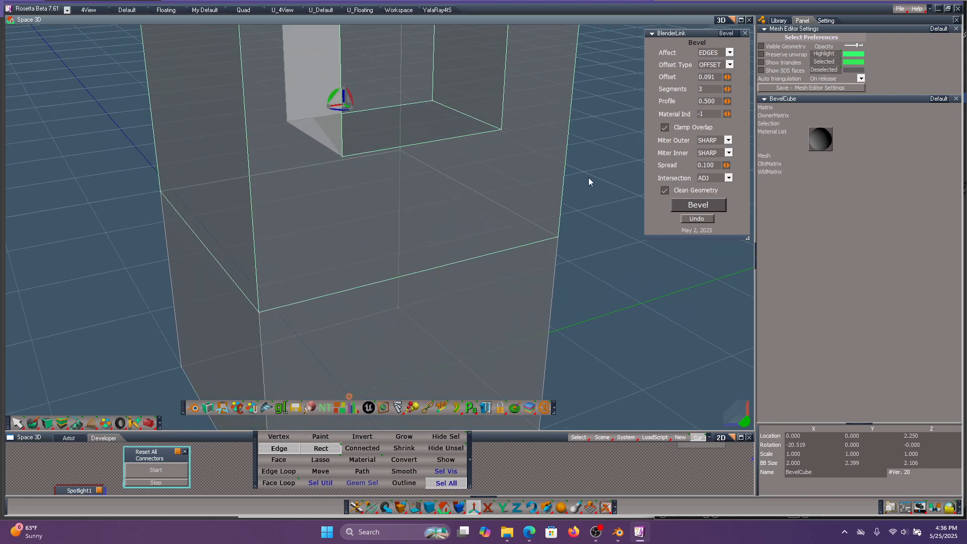
pyautogui.scroll(-4, 603, 155)
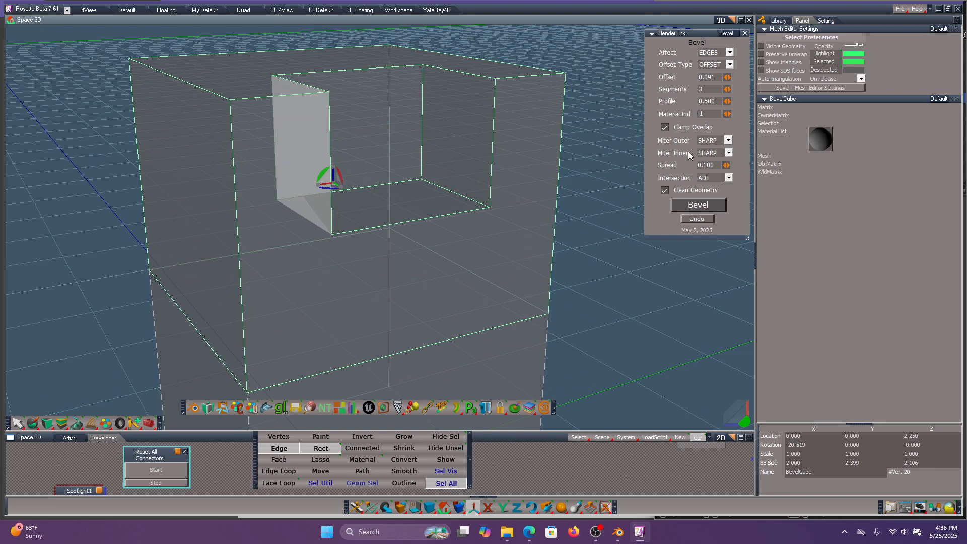
# Step: Try the clamped bevel with SHARP outer and inner miters, inspect the notch corners, and undo it
pyautogui.click(692, 204)
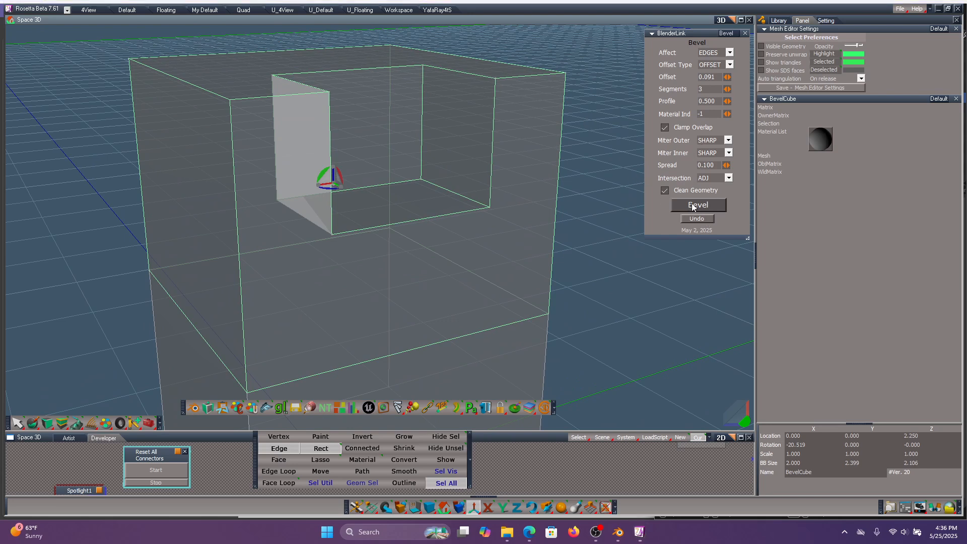
pyautogui.click(692, 206)
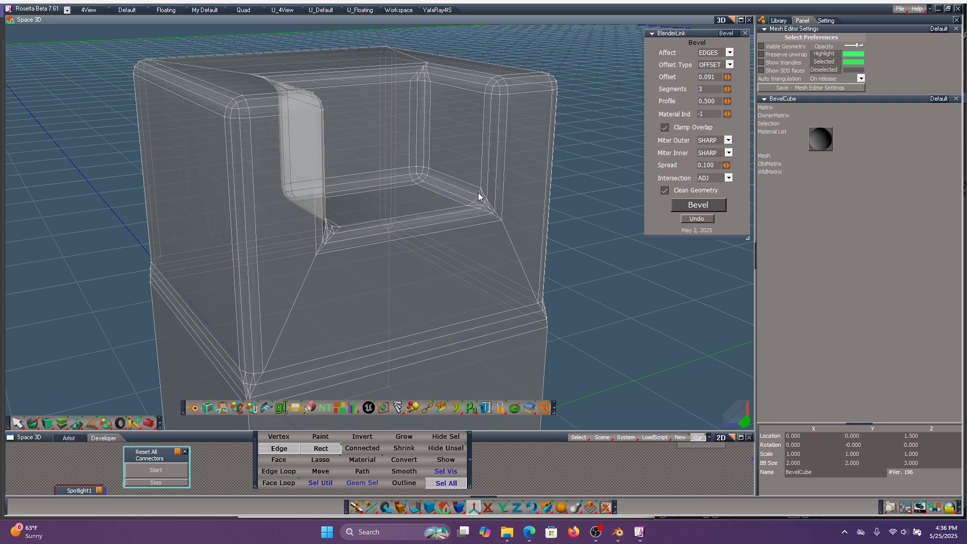
pyautogui.scroll(5, 549, 219)
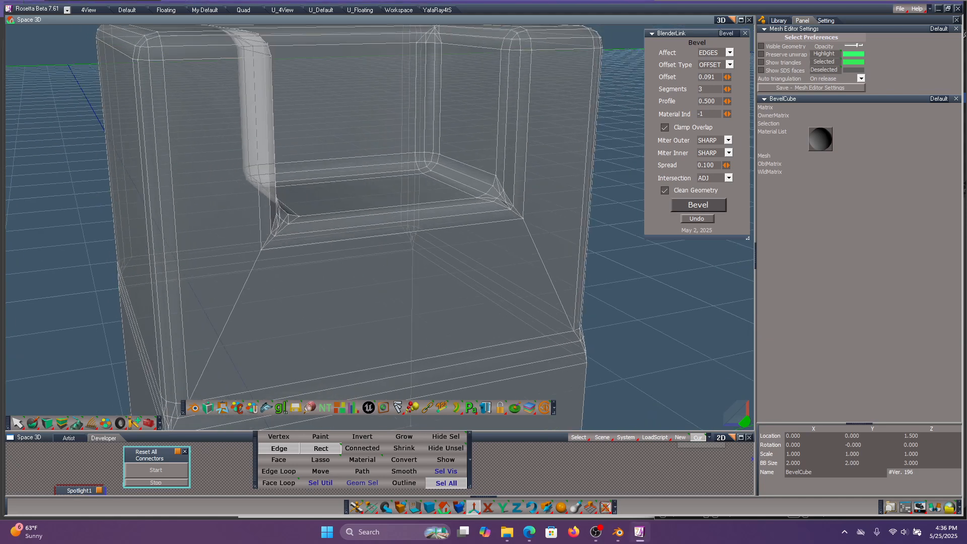
pyautogui.click(697, 221)
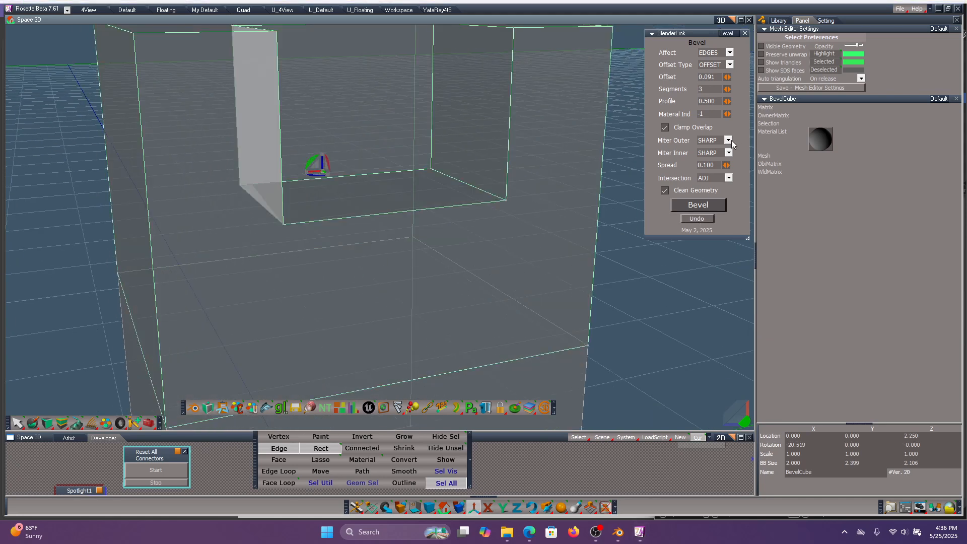
# Step: Try the clamped bevel with the PATCH outer miter, with Clean Geometry on and again with it off, undoing each bevel
pyautogui.click(729, 141)
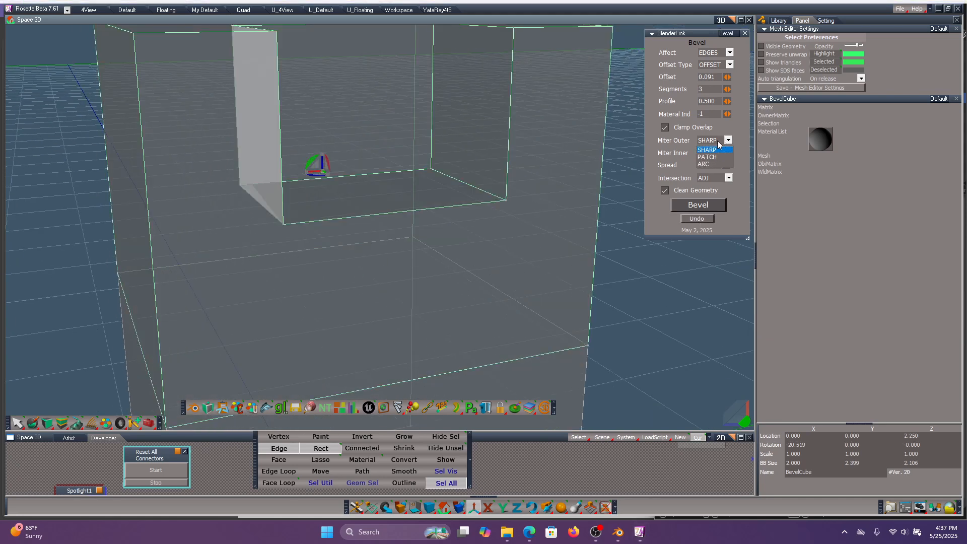
pyautogui.click(698, 205)
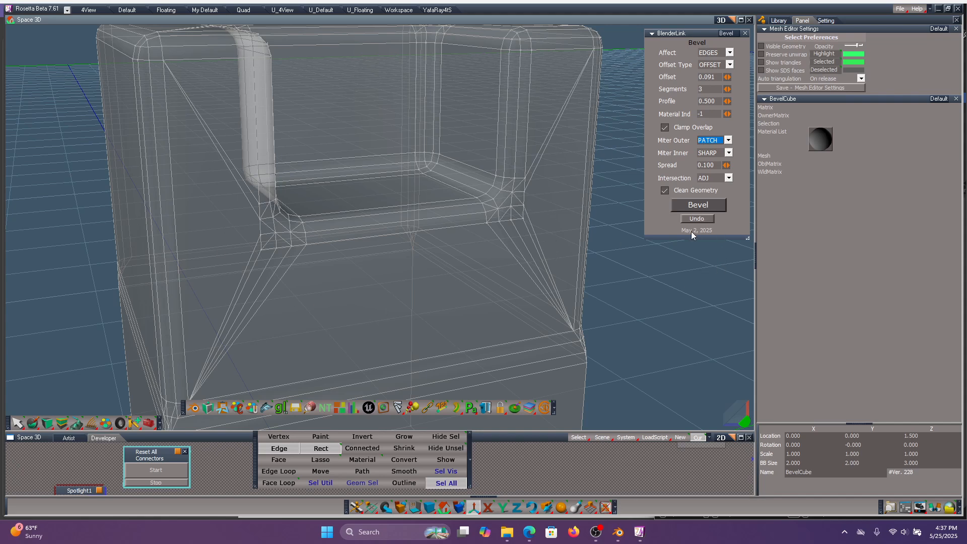
pyautogui.click(697, 219)
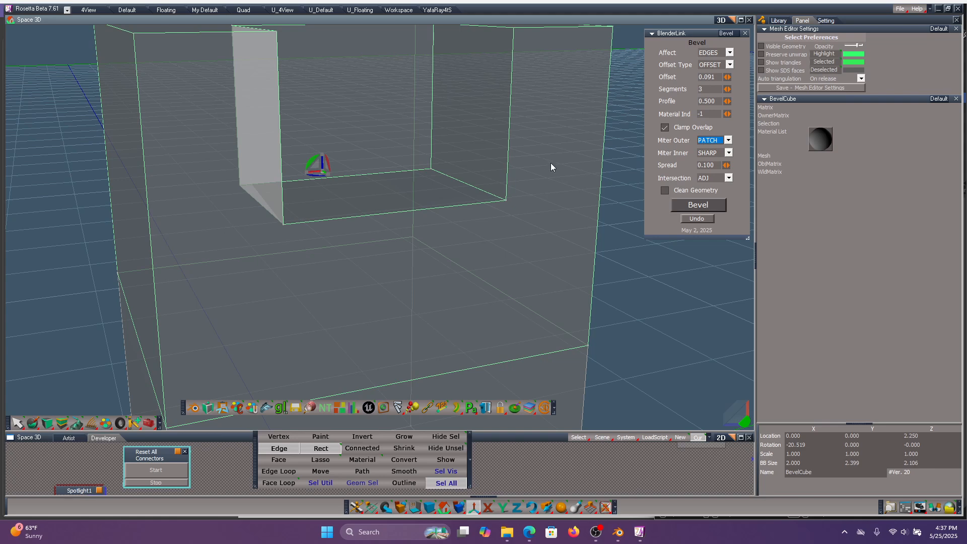
pyautogui.click(697, 204)
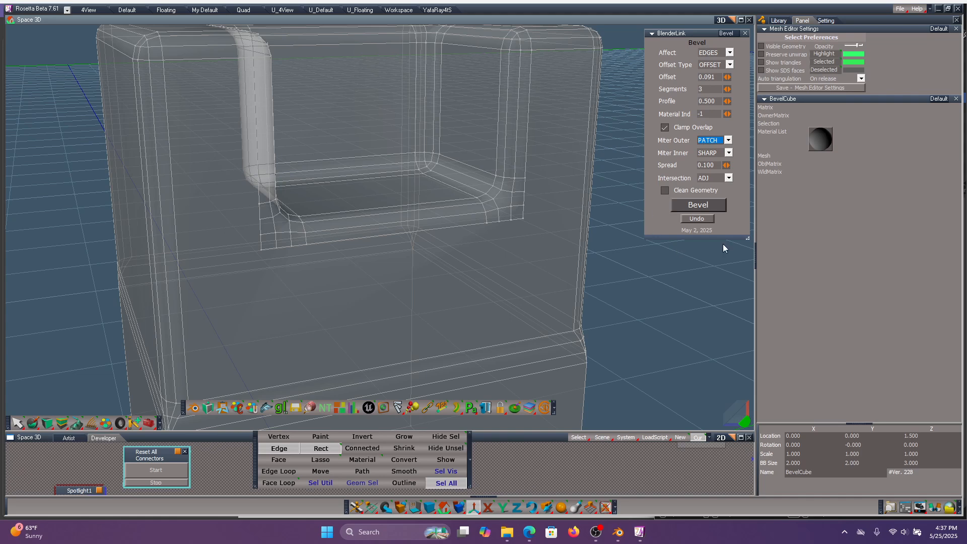
pyautogui.click(703, 221)
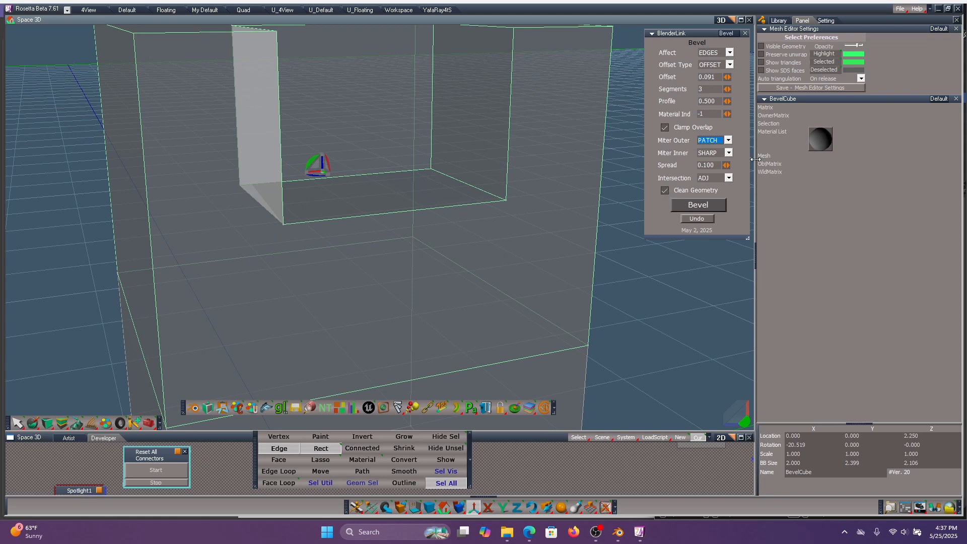
# Step: Try the bevel with the ARC outer miter and SHARP inner miter, inspect the notch corners from above, and undo it
pyautogui.click(728, 139)
pyautogui.click(715, 164)
pyautogui.click(711, 205)
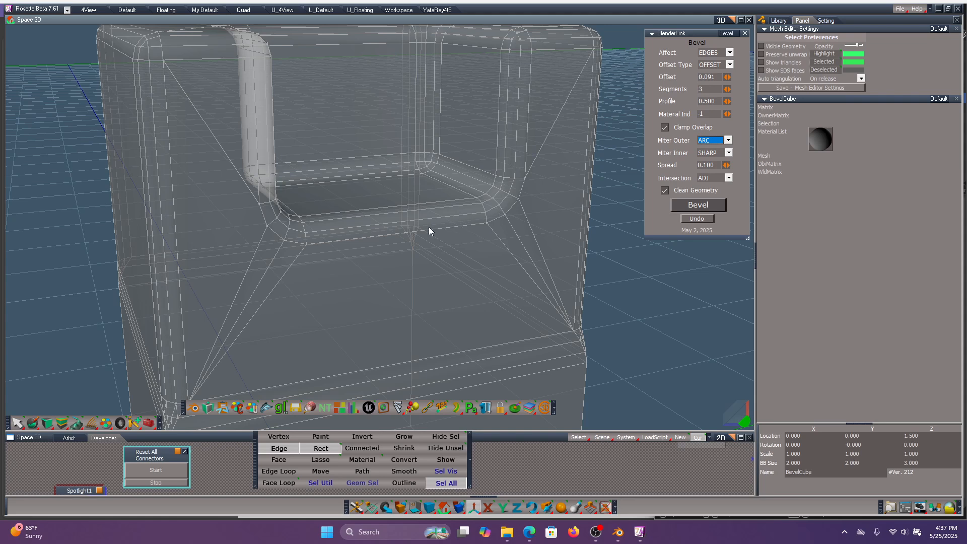
pyautogui.moveTo(618, 255); pyautogui.dragTo(615, 333, button='middle')
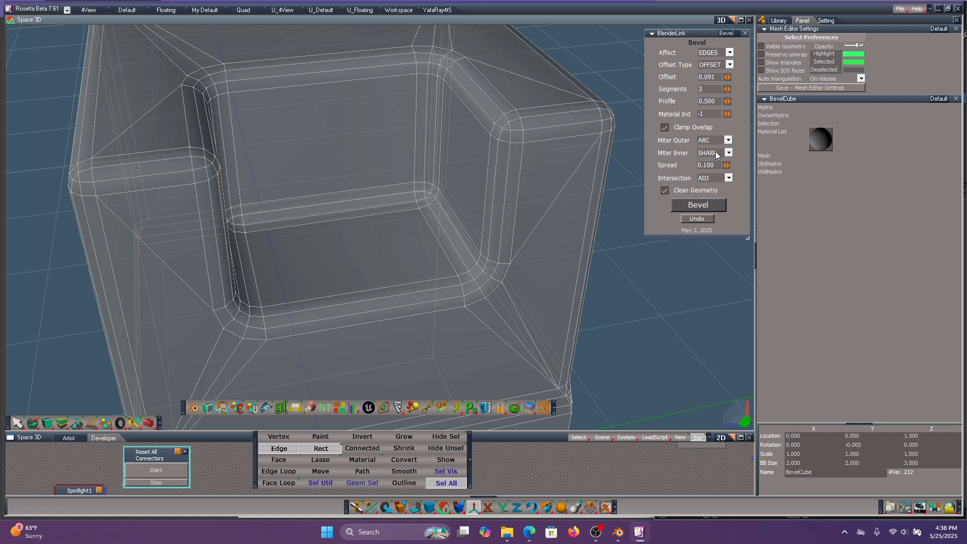
pyautogui.click(729, 153)
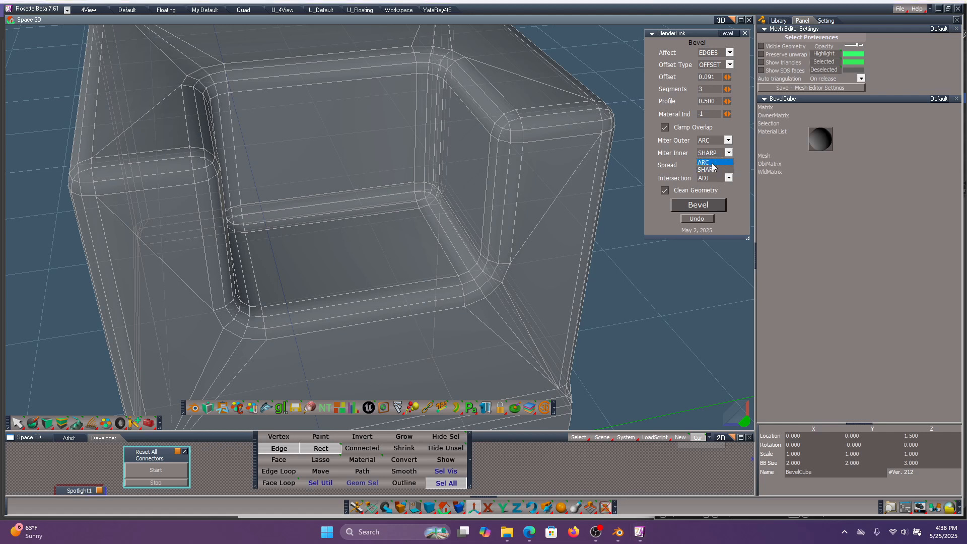
pyautogui.click(712, 165)
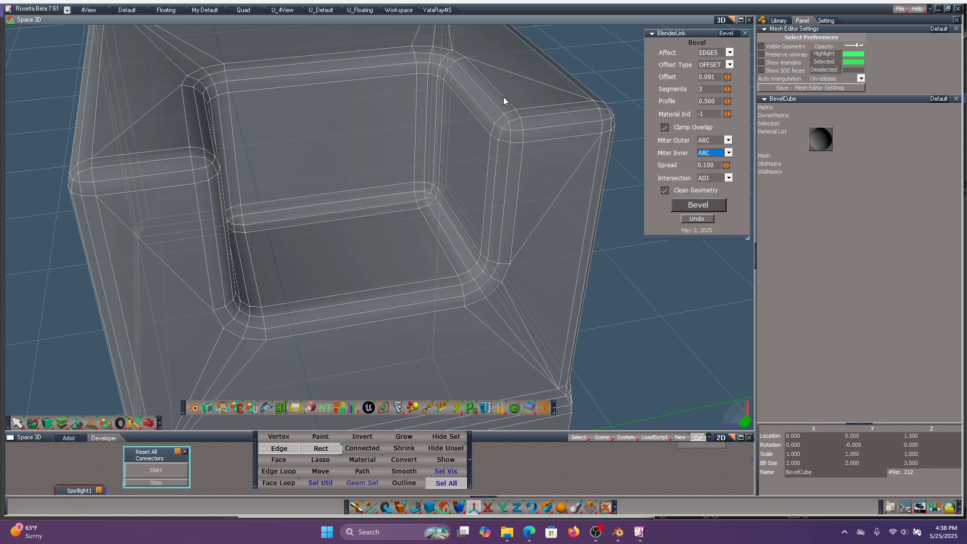
pyautogui.click(696, 219)
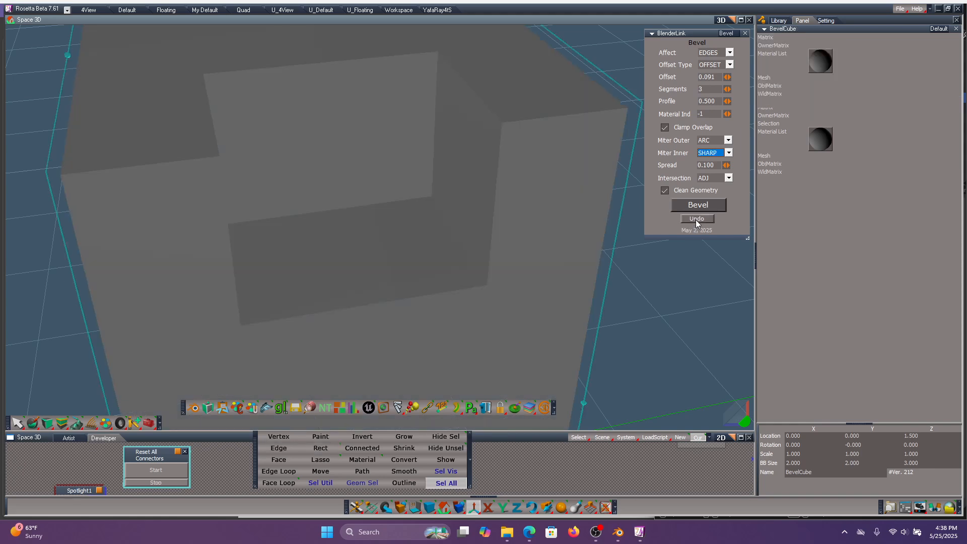
pyautogui.click(531, 507)
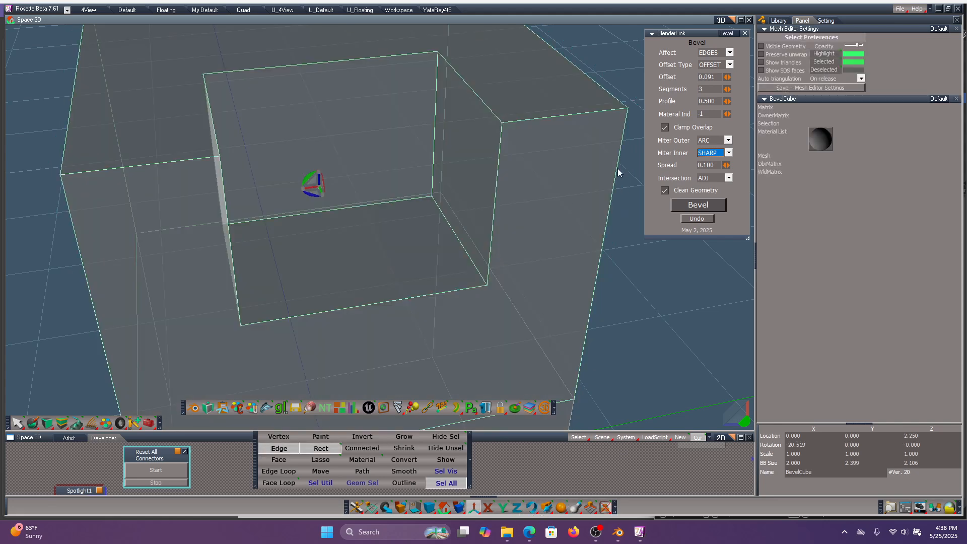
# Step: Set the inner miter to ARC, try the bevel with a spread of 0.100, and undo it
pyautogui.click(729, 153)
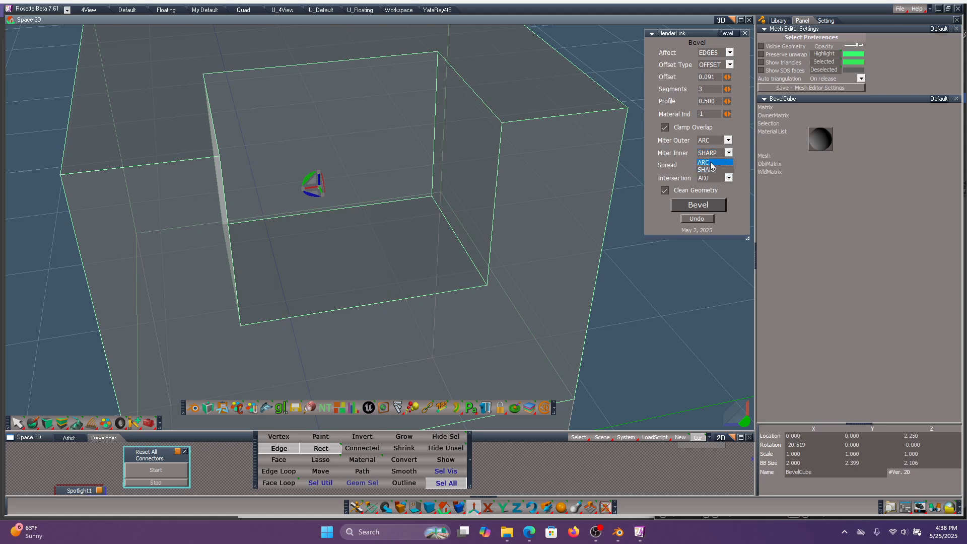
pyautogui.click(705, 158)
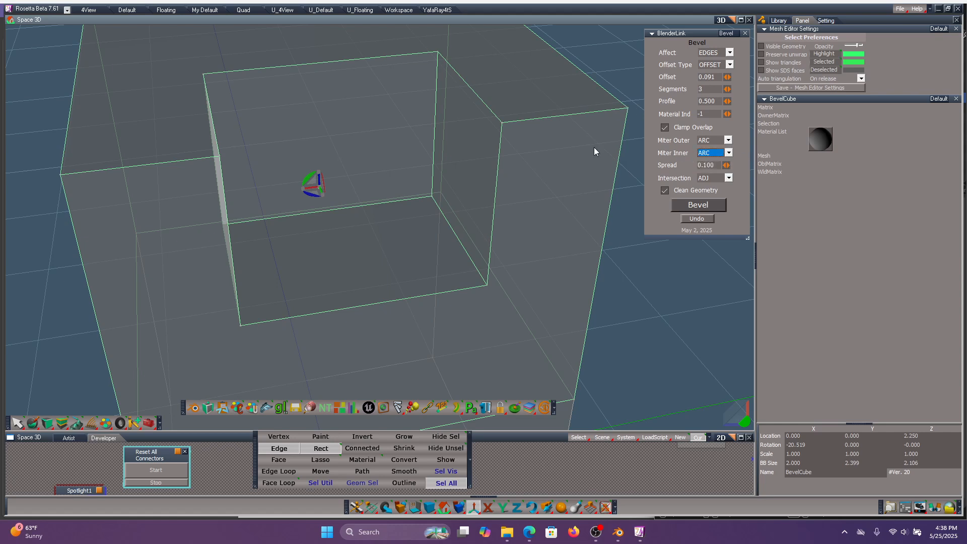
pyautogui.click(712, 204)
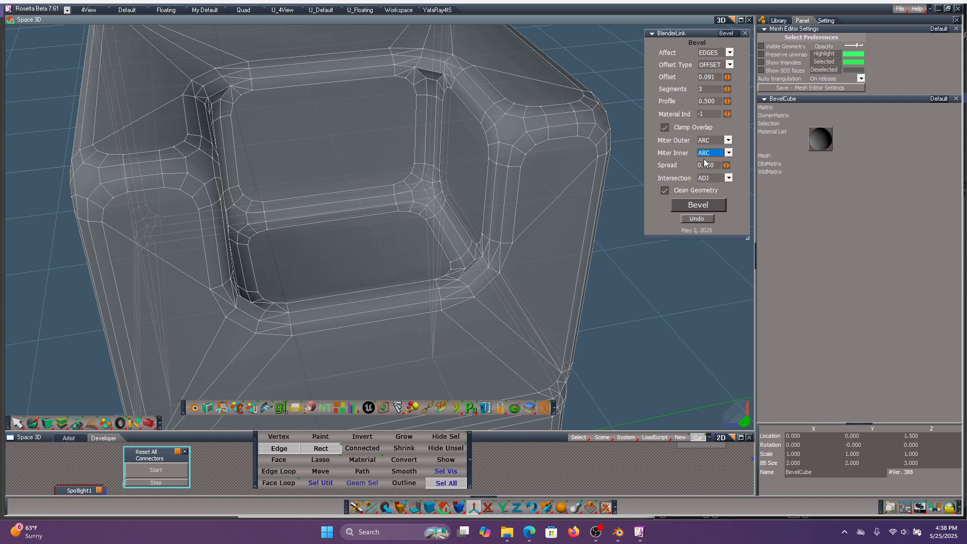
pyautogui.click(694, 219)
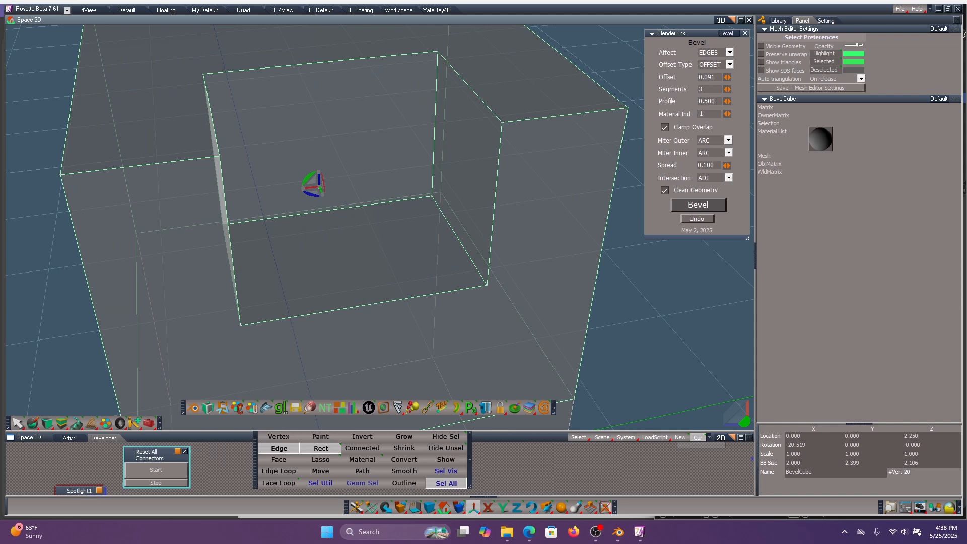
# Step: Reduce the spread to 0.009, try the bevel with ARC outer and inner miters, and undo it
pyautogui.moveTo(727, 165); pyautogui.dragTo(695, 165)
pyautogui.click(709, 202)
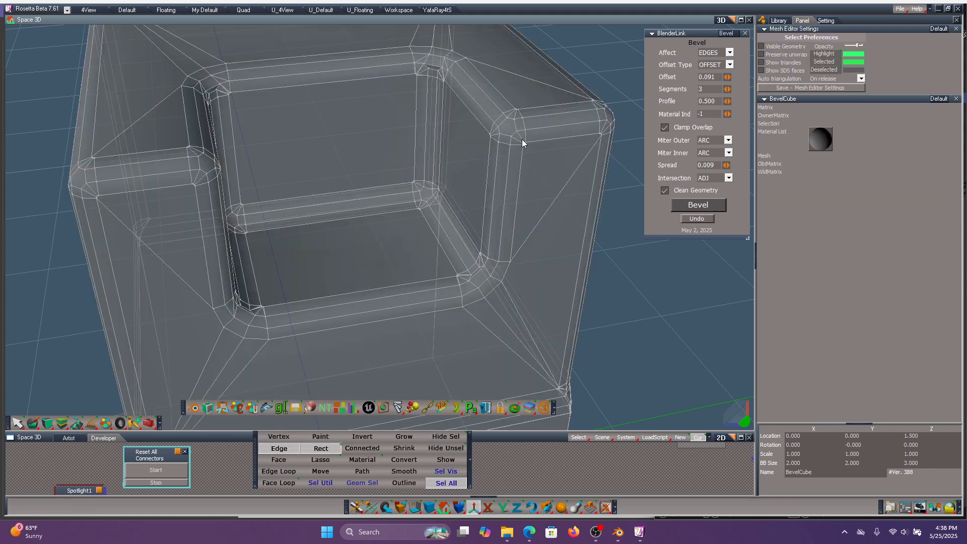
pyautogui.click(728, 153)
pyautogui.click(710, 170)
pyautogui.click(534, 503)
pyautogui.click(691, 220)
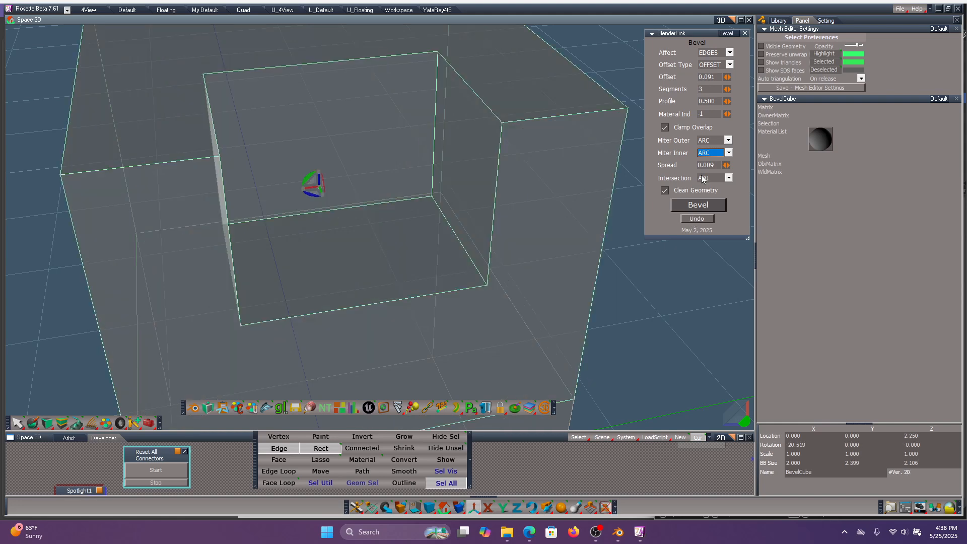
# Step: Set the inner miter to SHARP, try the bevel with the ADJ intersection method, and undo it
pyautogui.click(728, 152)
pyautogui.click(712, 162)
pyautogui.click(664, 190)
pyautogui.click(728, 178)
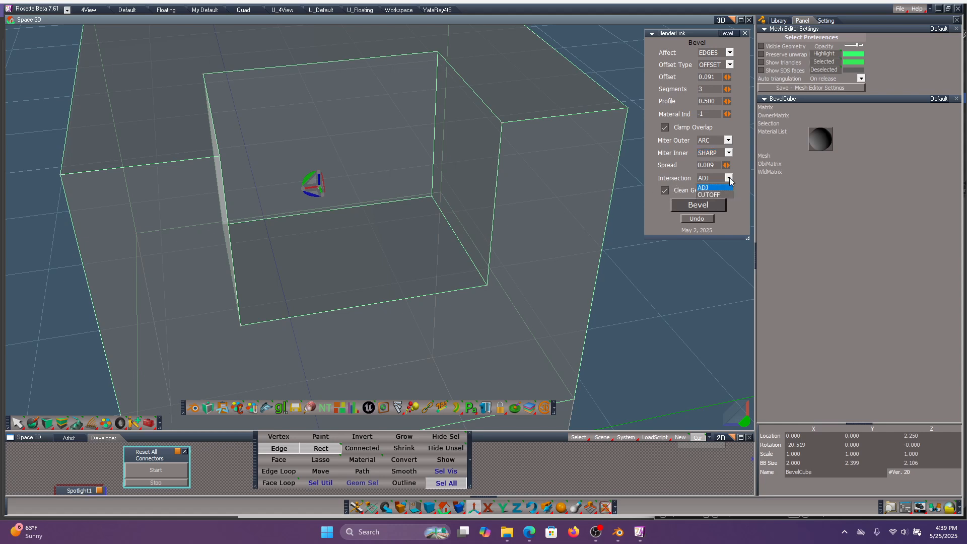
pyautogui.click(730, 178)
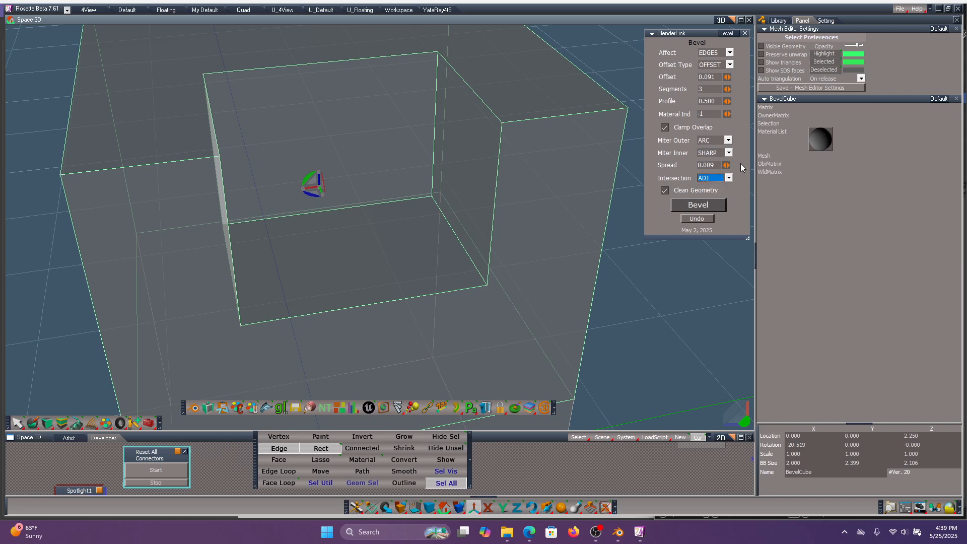
pyautogui.click(693, 208)
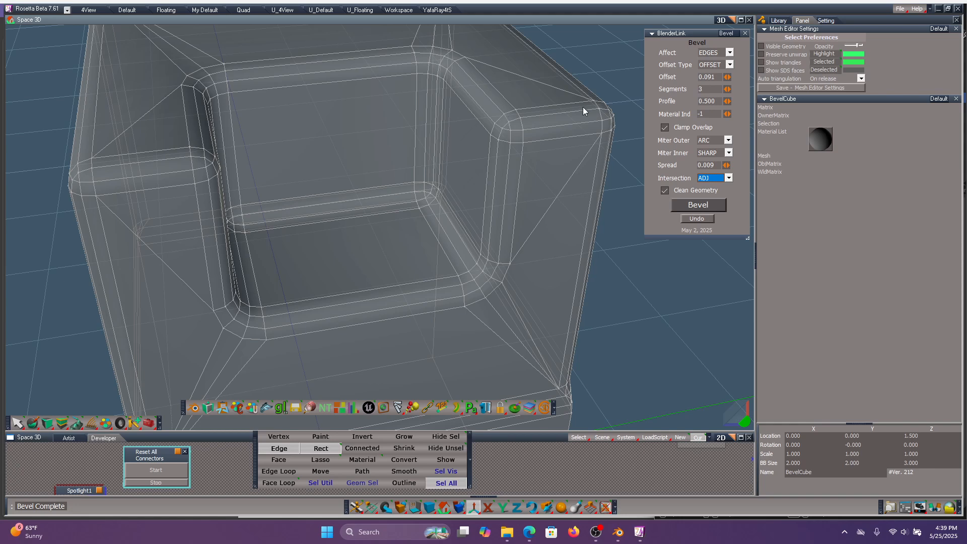
pyautogui.click(696, 220)
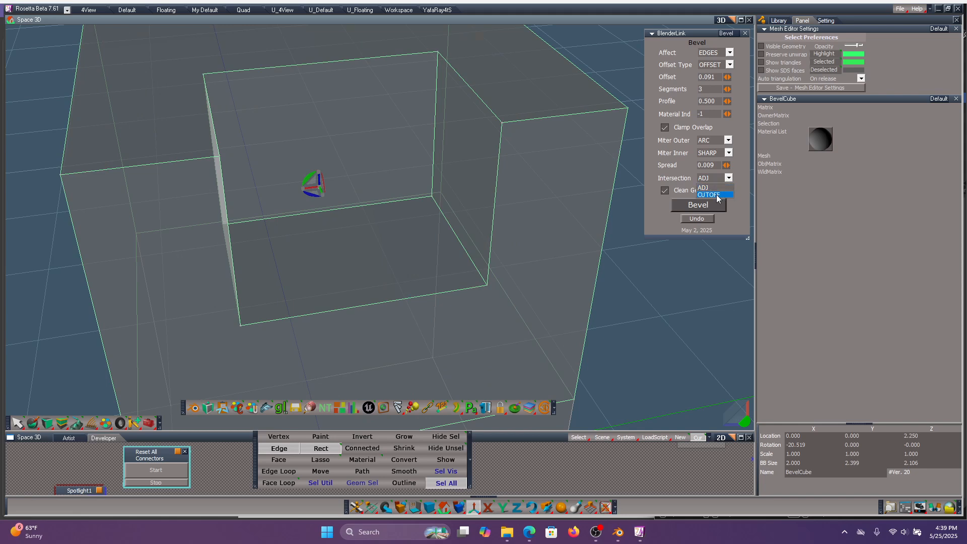
# Step: Try the bevel with the CUTOFF intersection method, inspect the capped corners, and undo it
pyautogui.click(700, 204)
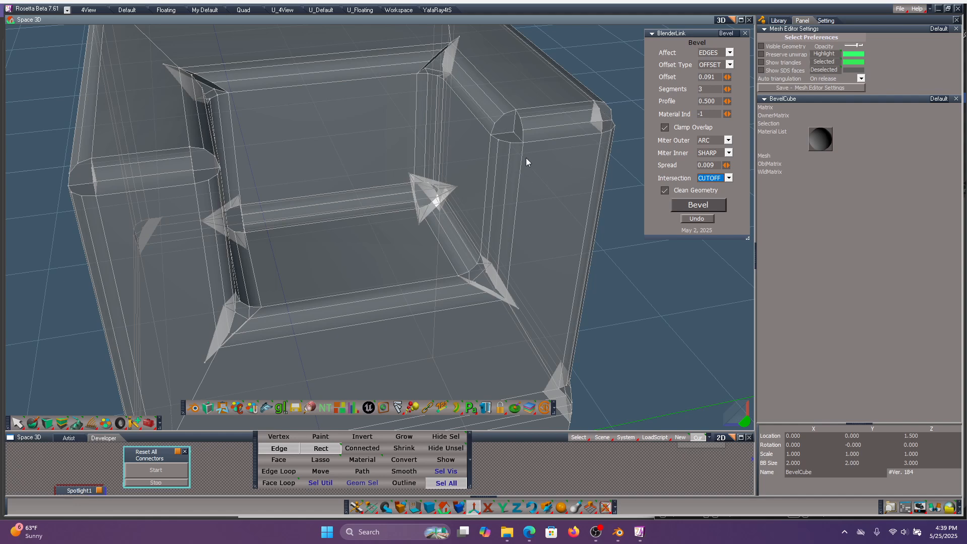
pyautogui.moveTo(556, 150)
pyautogui.mouseDown(button='middle')
pyautogui.moveTo(473, 161)
pyautogui.moveTo(554, 168)
pyautogui.mouseUp(button='middle')
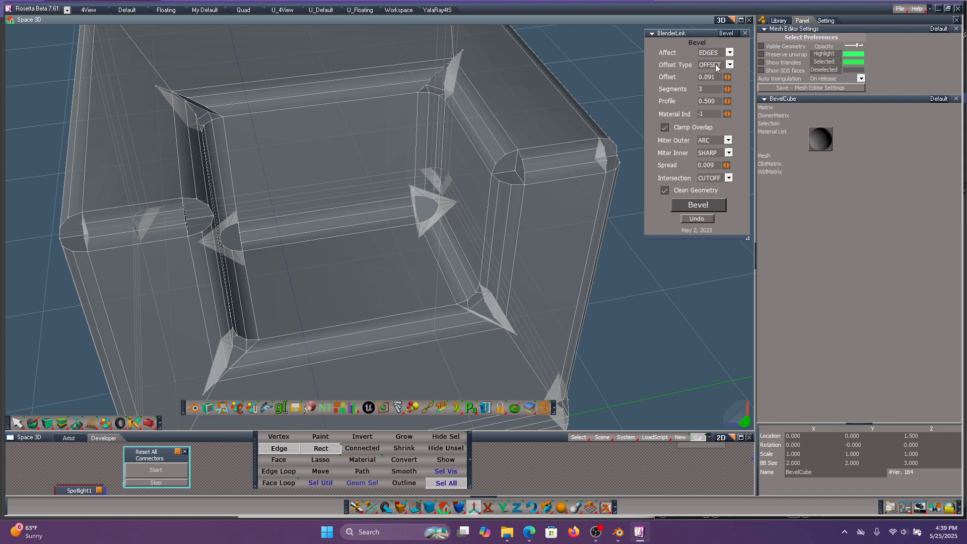
pyautogui.click(699, 218)
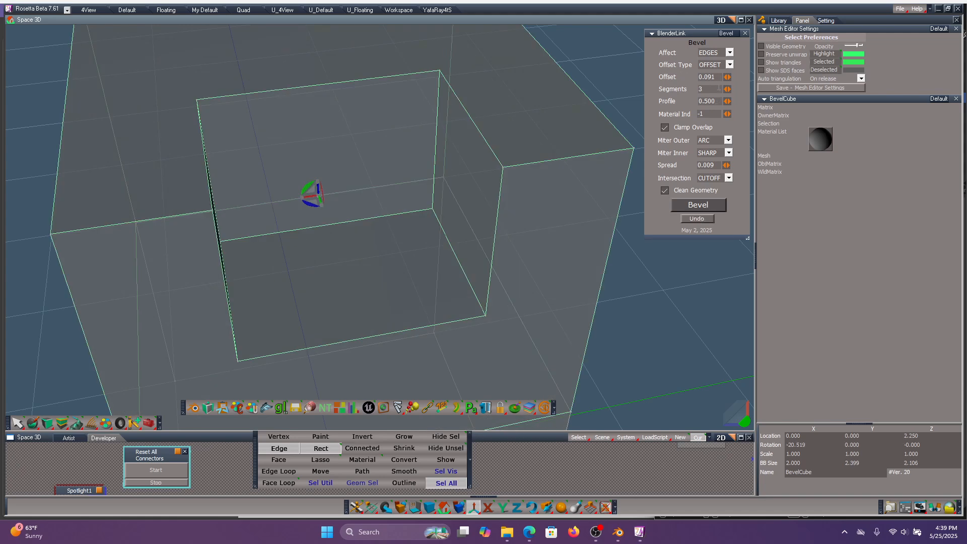
# Step: Change the offset type to ABSOLUTE, adjust the offset, and try beveling the selected edges
pyautogui.click(729, 65)
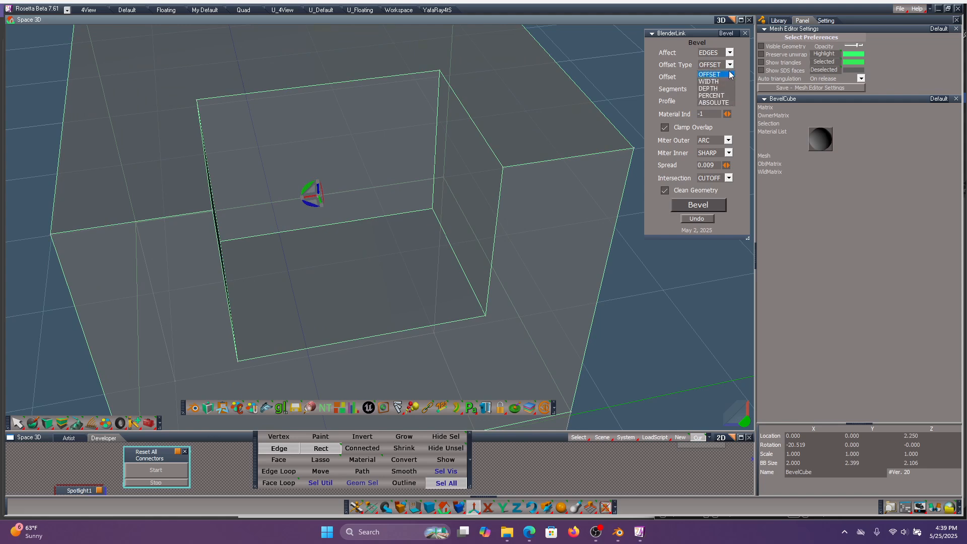
pyautogui.click(713, 97)
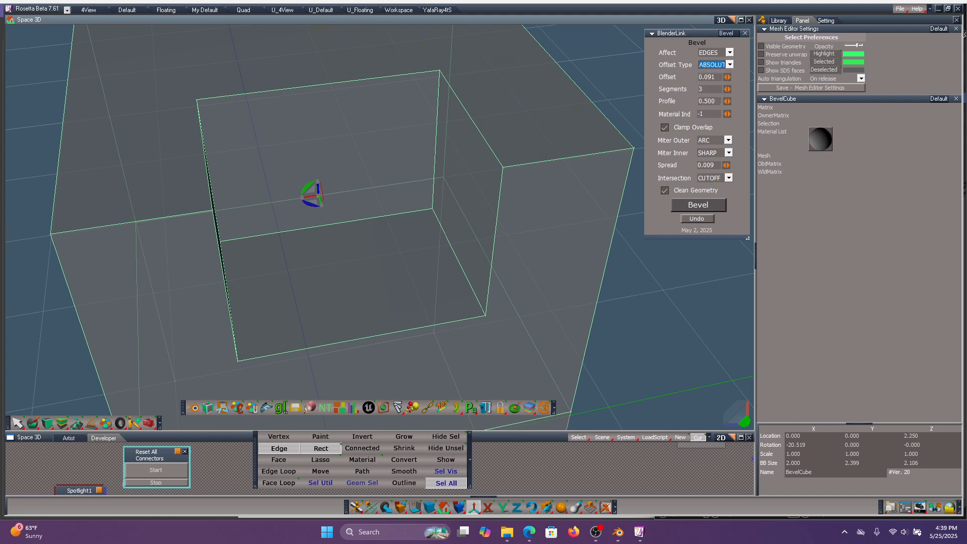
pyautogui.click(727, 76)
pyautogui.moveTo(727, 77); pyautogui.dragTo(728, 77)
pyautogui.click(700, 206)
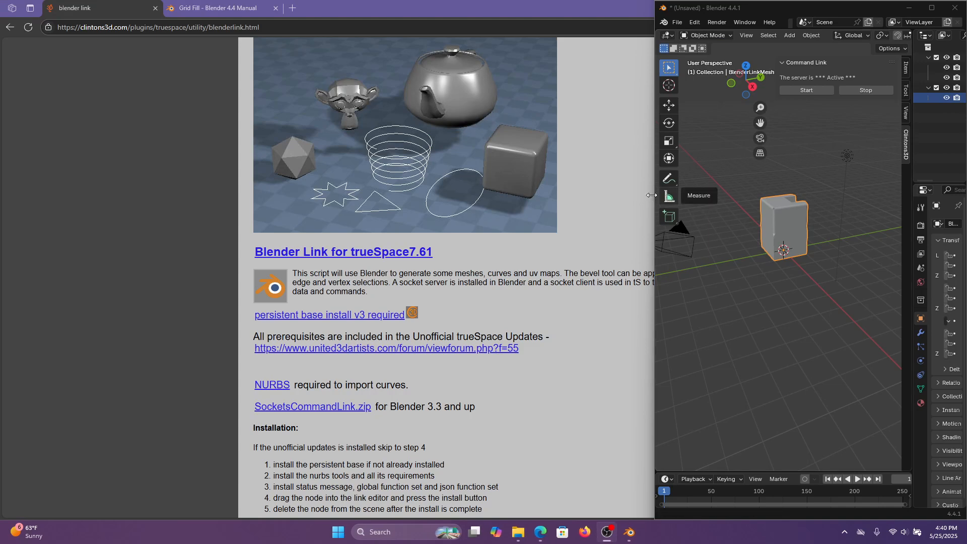
# Step: Relaunch trueSpace 7.61, load the notched BevelCube from the objects library, and select it
pyautogui.click(338, 532)
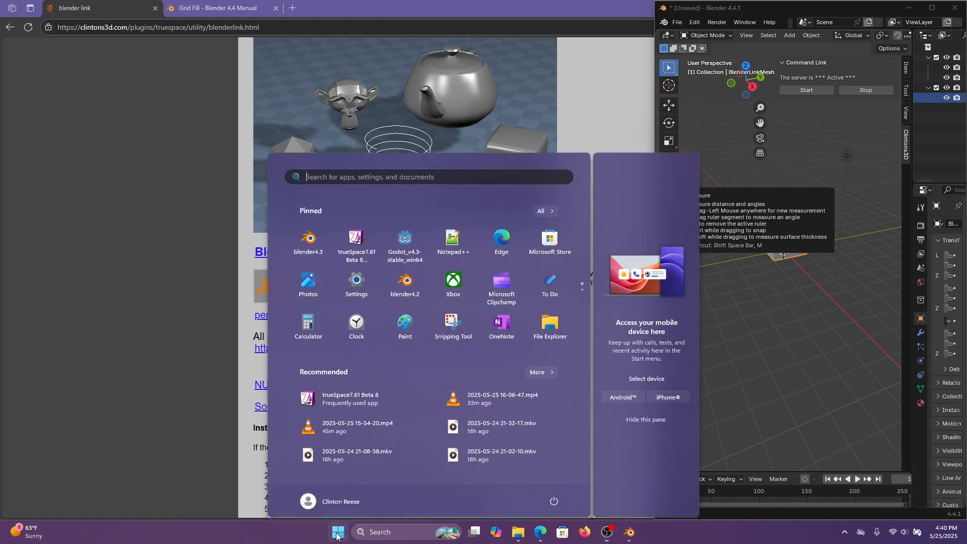
pyautogui.click(352, 240)
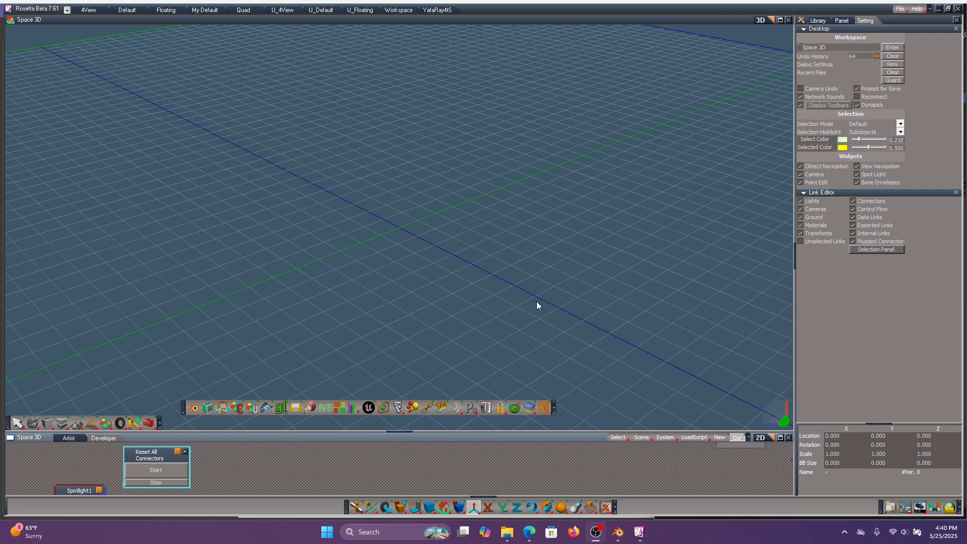
pyautogui.click(818, 21)
pyautogui.doubleClick(856, 101)
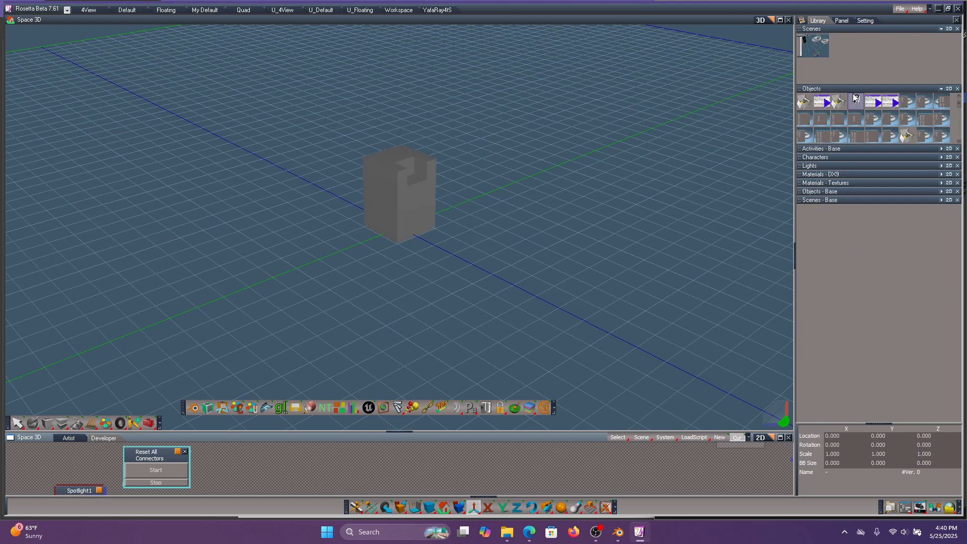
pyautogui.click(412, 190)
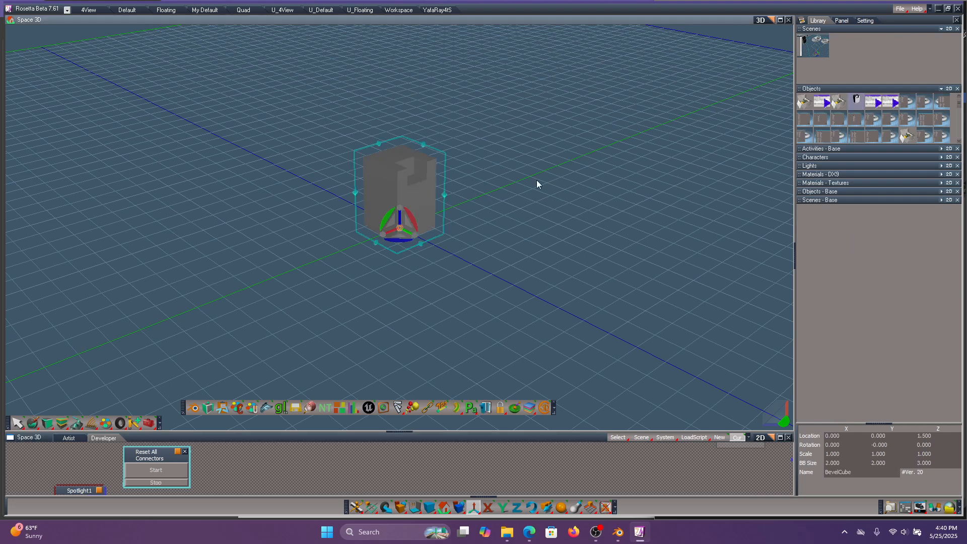
# Step: Bring up the element selection tools, move them below the 3D view, and open the BlenderLink Bevel settings
pyautogui.click(208, 413)
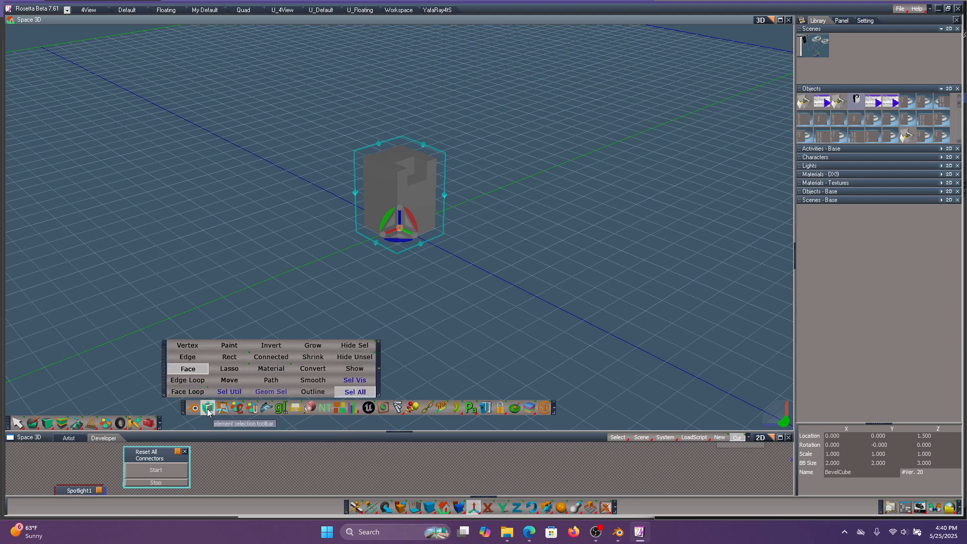
pyautogui.moveTo(164, 361); pyautogui.dragTo(305, 455)
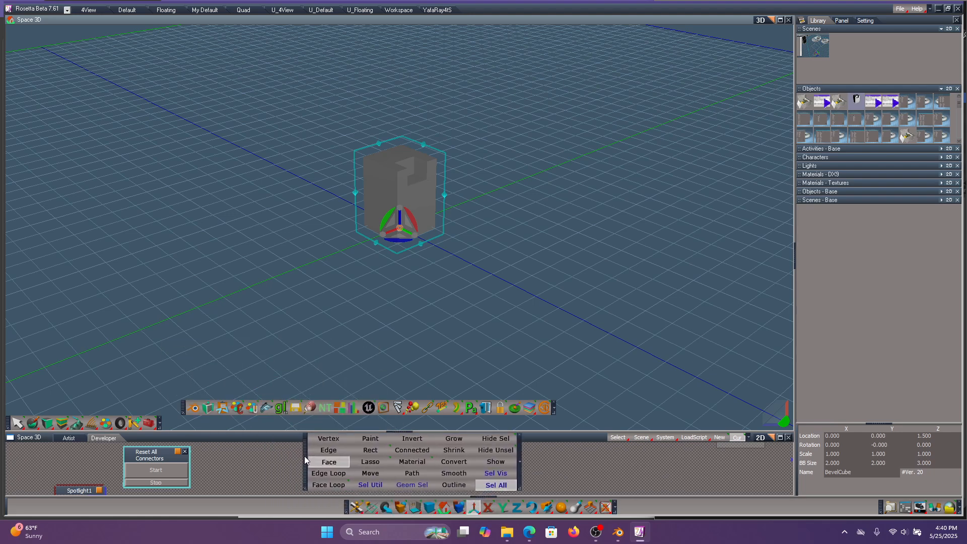
pyautogui.click(195, 408)
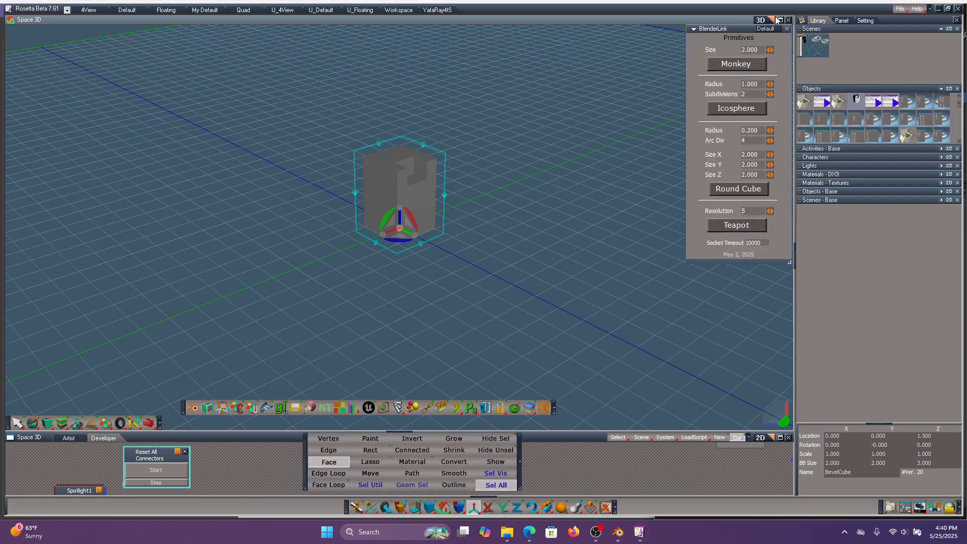
pyautogui.click(767, 30)
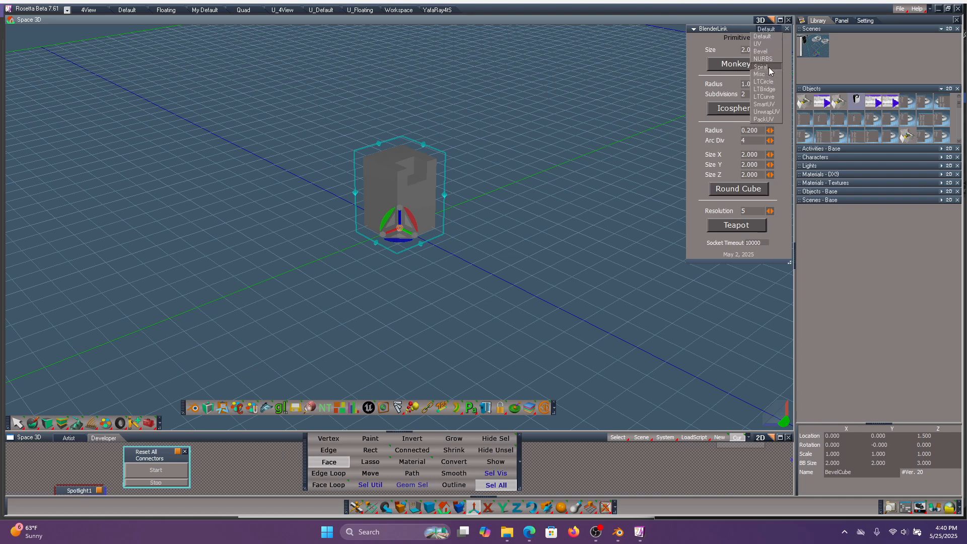
pyautogui.click(764, 52)
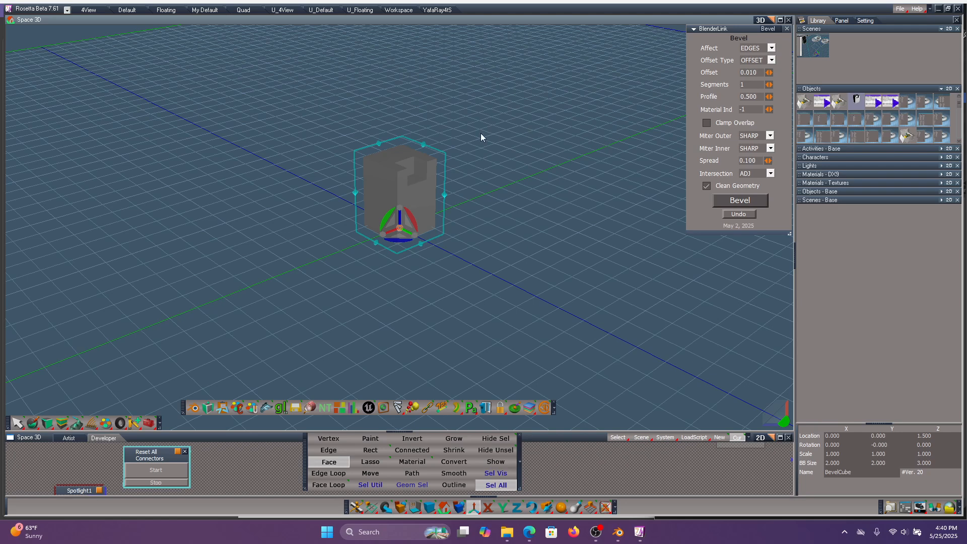
# Step: Enter edge editing on the BevelCube, rectangle-select all edges of its upper half around the notch, and frame them
pyautogui.scroll(5, 477, 133)
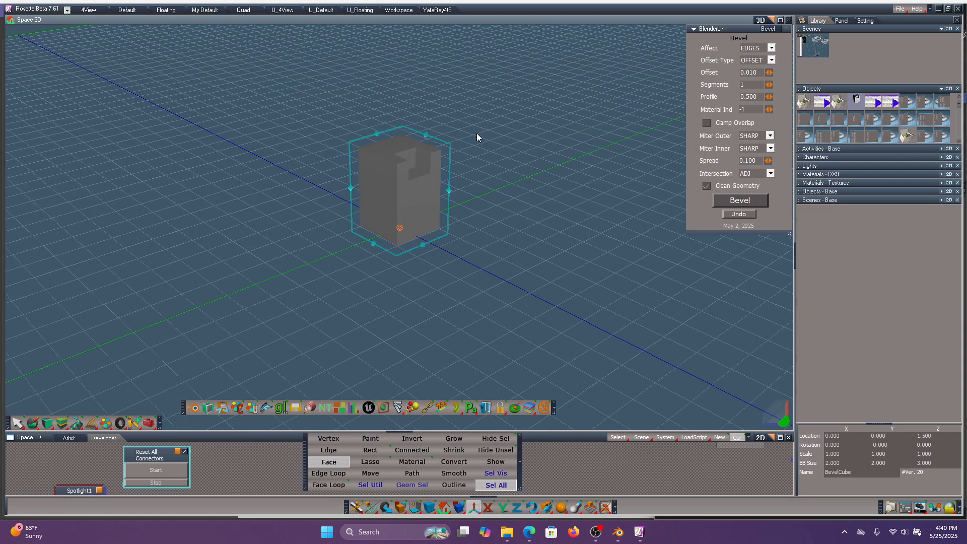
pyautogui.doubleClick(448, 177)
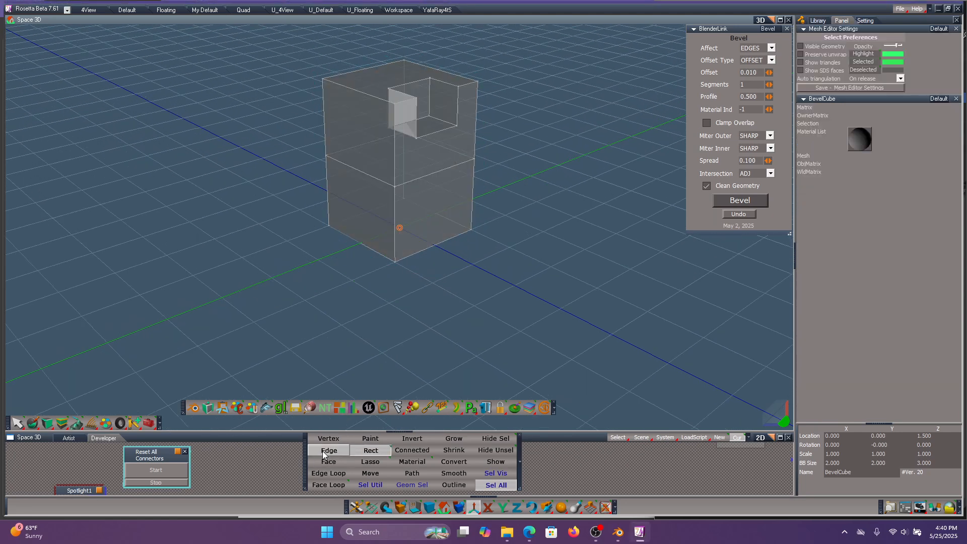
pyautogui.moveTo(328, 68); pyautogui.dragTo(494, 189)
pyautogui.scroll(1, 566, 173)
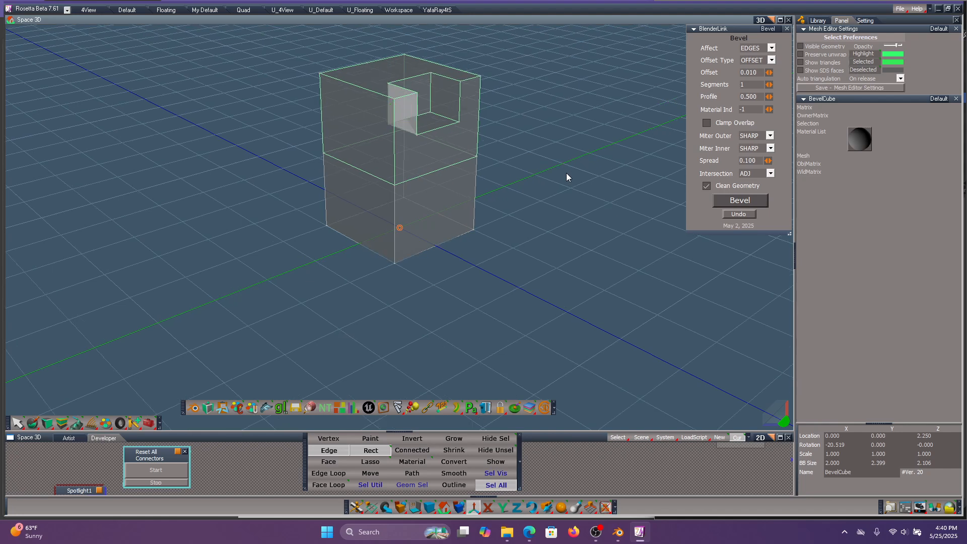
pyautogui.press('f')
pyautogui.scroll(-2, 607, 260)
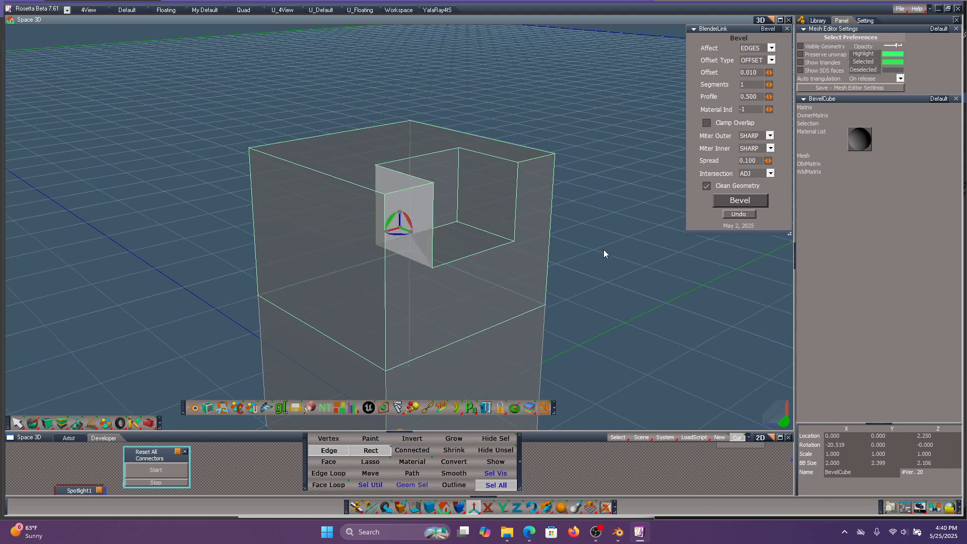
pyautogui.moveTo(603, 250)
pyautogui.mouseDown(button='middle')
pyautogui.moveTo(539, 221)
pyautogui.moveTo(601, 248)
pyautogui.mouseUp(button='middle')
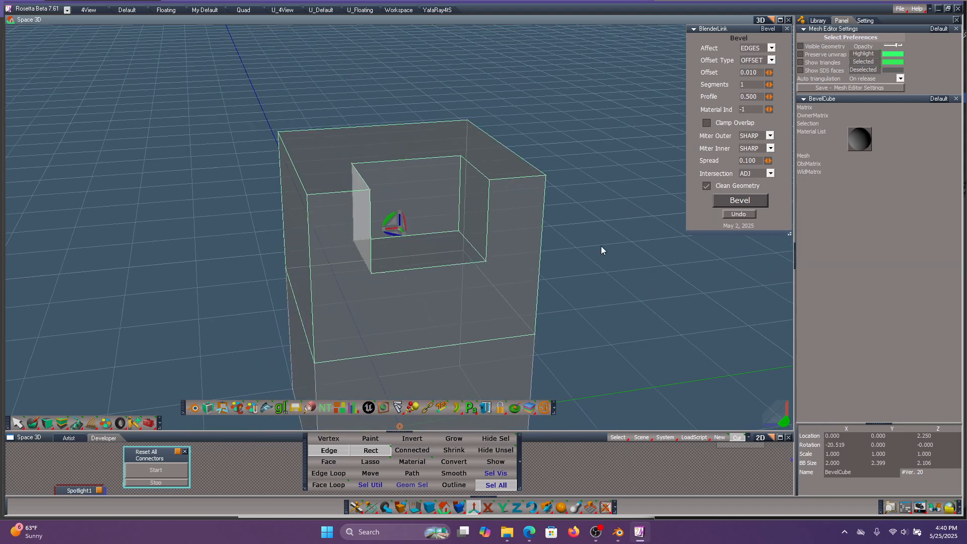
# Step: Try an OFFSET-type bevel on the selected edges with 3 segments and an offset of 0.086, and undo it
pyautogui.click(769, 86)
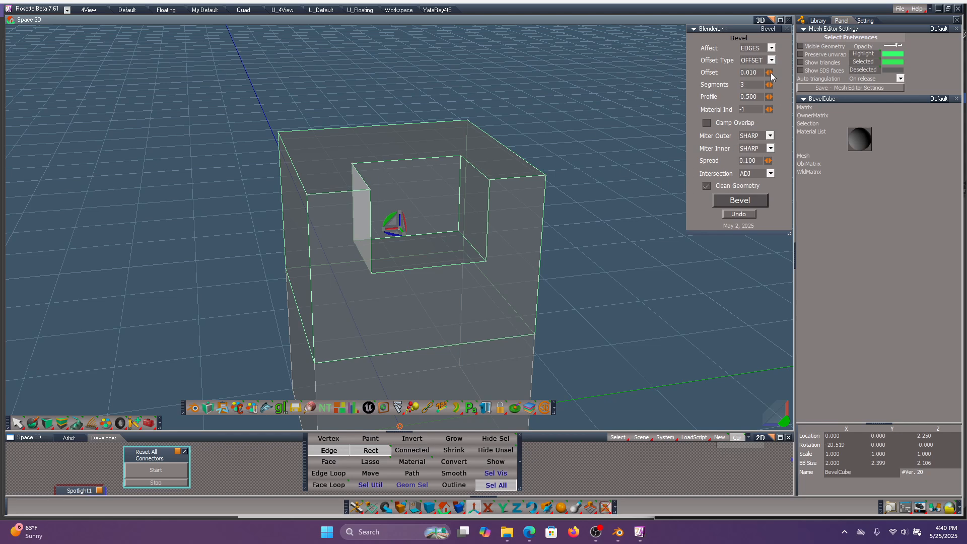
pyautogui.moveTo(770, 73)
pyautogui.mouseDown()
pyautogui.moveTo(809, 73)
pyautogui.moveTo(771, 73)
pyautogui.mouseUp()
pyautogui.click(751, 198)
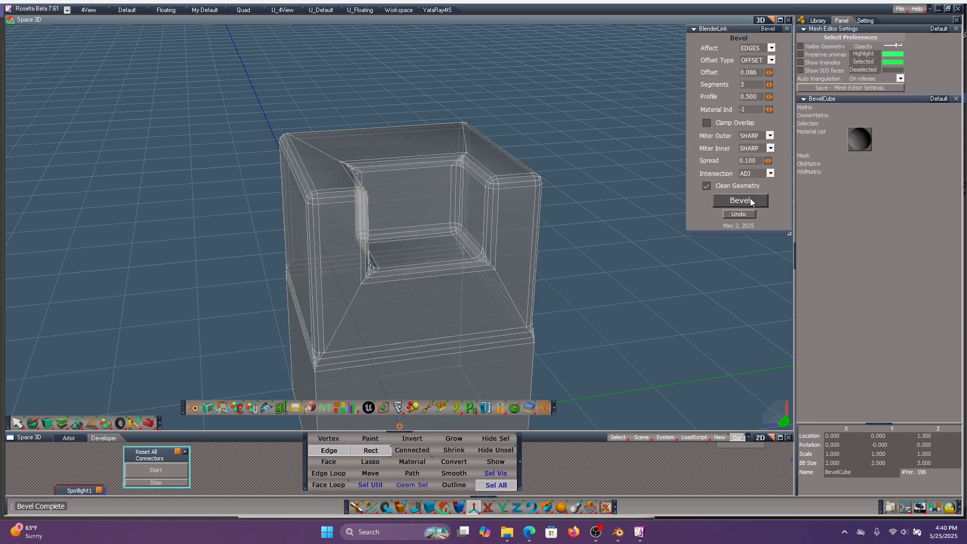
pyautogui.scroll(3, 575, 205)
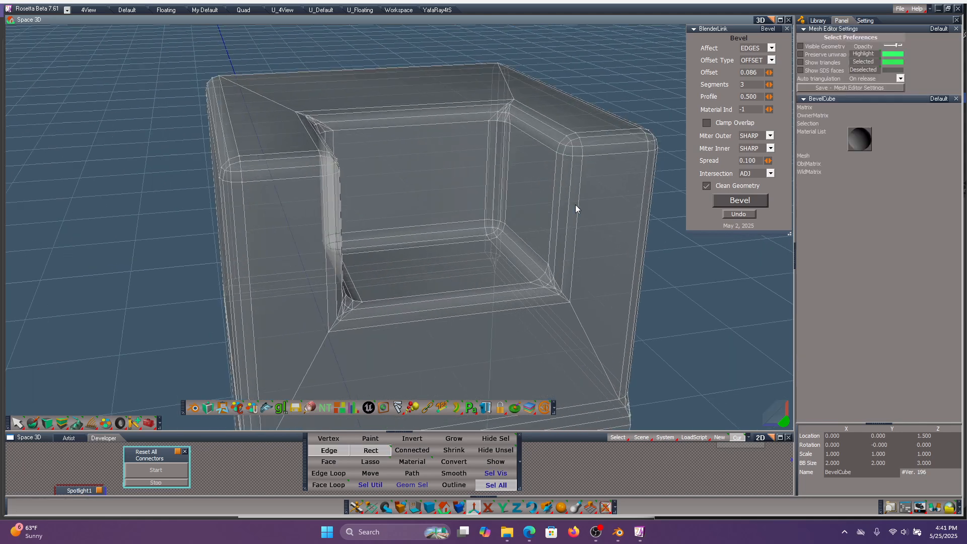
pyautogui.click(739, 214)
# Step: Change the offset type to ABSOLUTE and try beveling the selected edges, dismissing any error dialogs
pyautogui.click(771, 61)
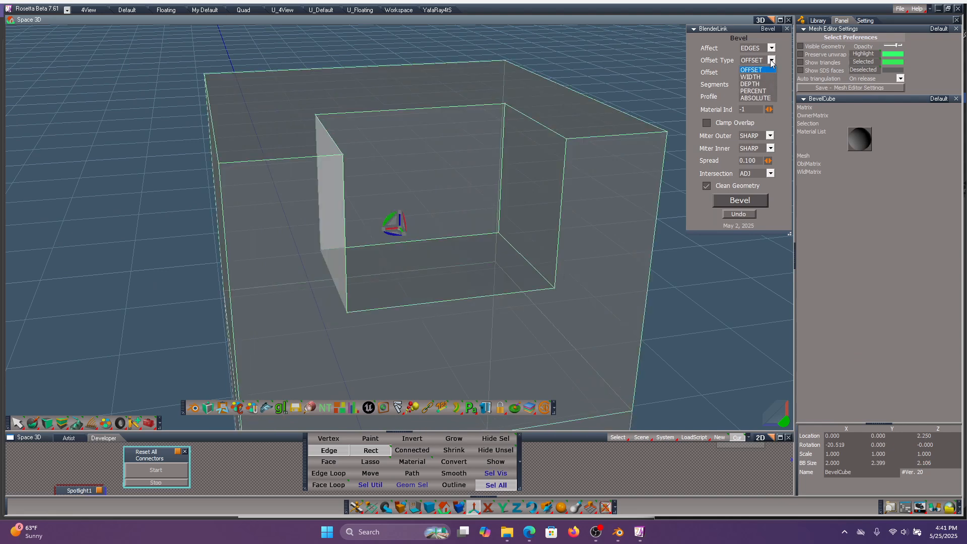
pyautogui.click(758, 98)
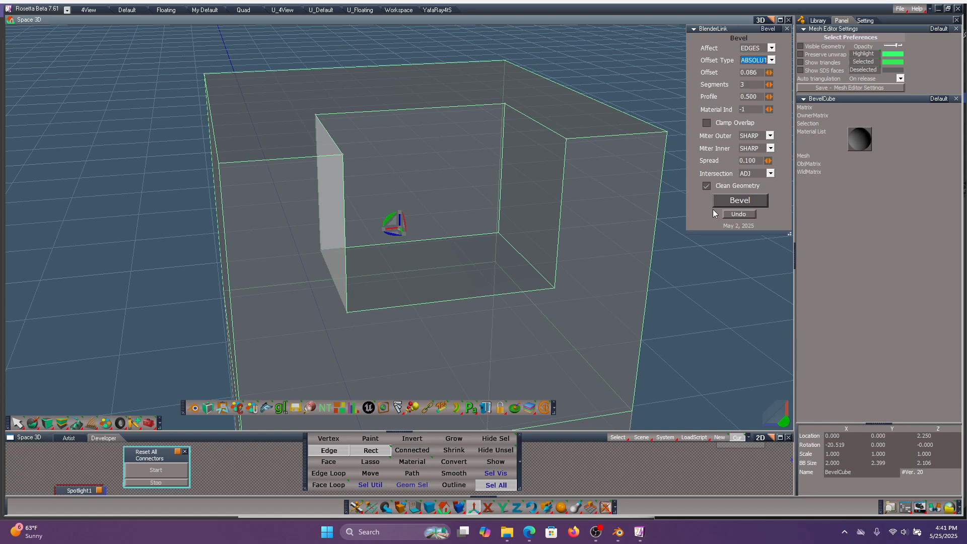
pyautogui.click(752, 199)
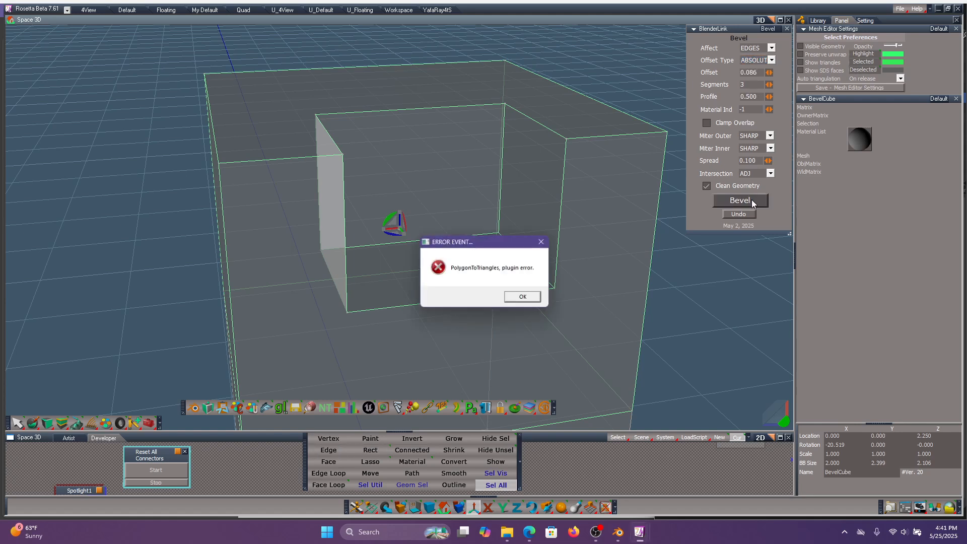
pyautogui.click(526, 299)
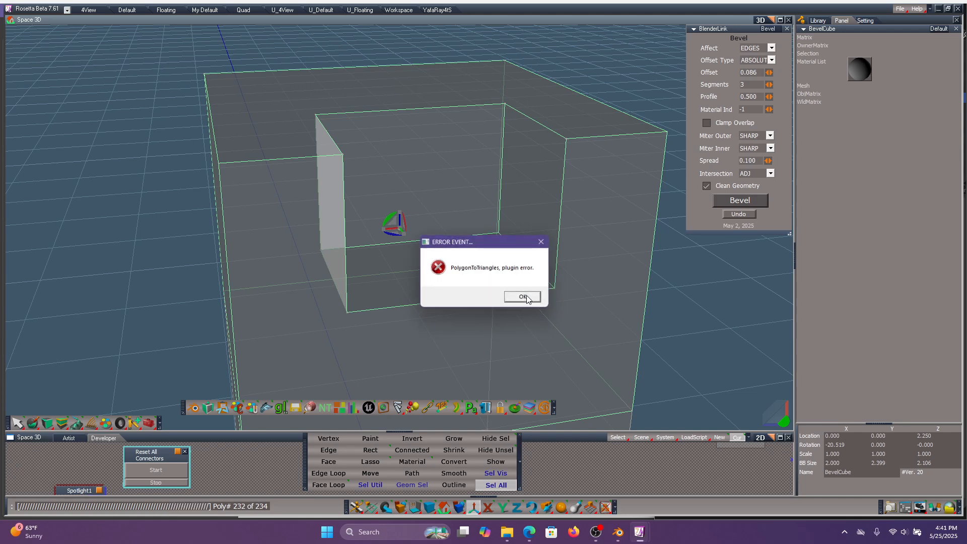
pyautogui.click(527, 299)
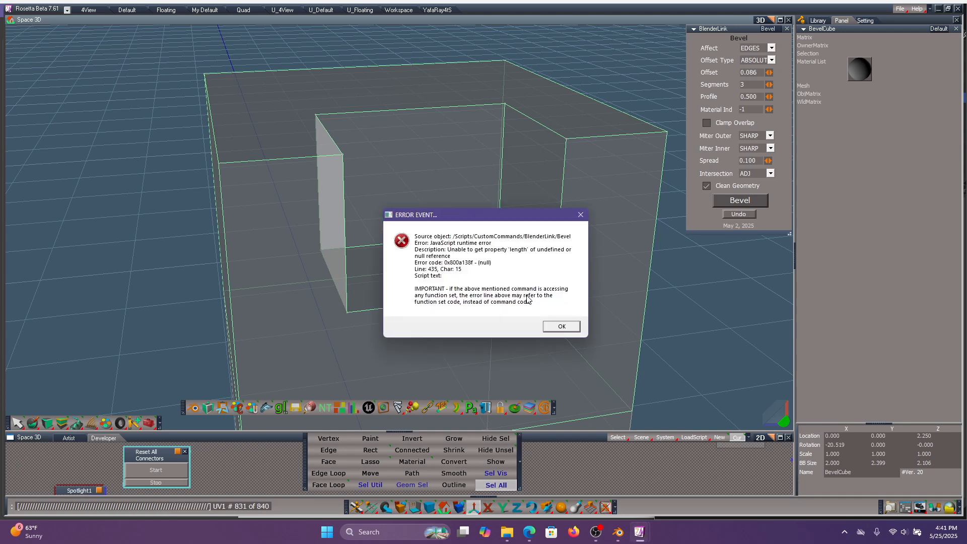
pyautogui.click(550, 325)
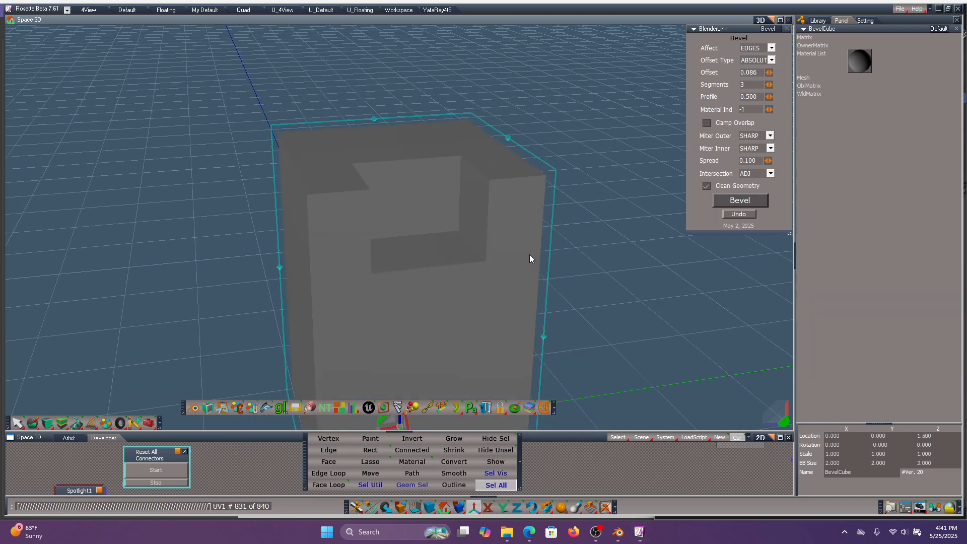
# Step: Reselect the upper edges of the cube and retry the ABSOLUTE bevel, closing any error dialogs
pyautogui.rightClick(518, 228)
pyautogui.moveTo(227, 71); pyautogui.dragTo(563, 367)
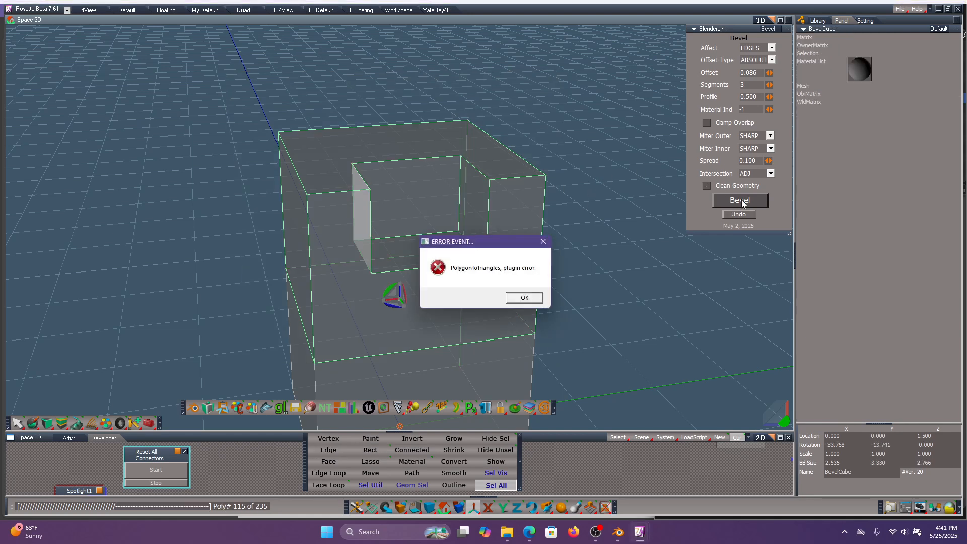
pyautogui.click(530, 297)
pyautogui.click(530, 297)
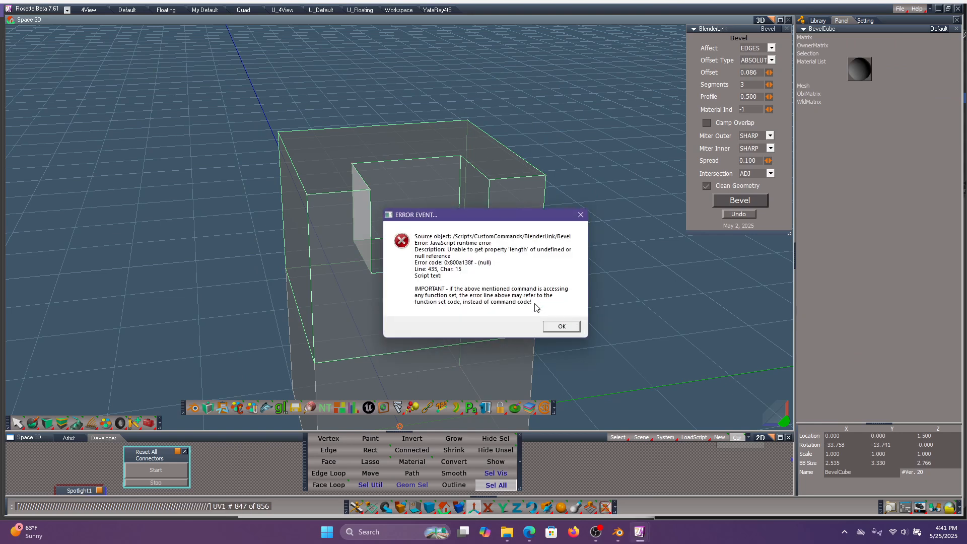
pyautogui.click(561, 327)
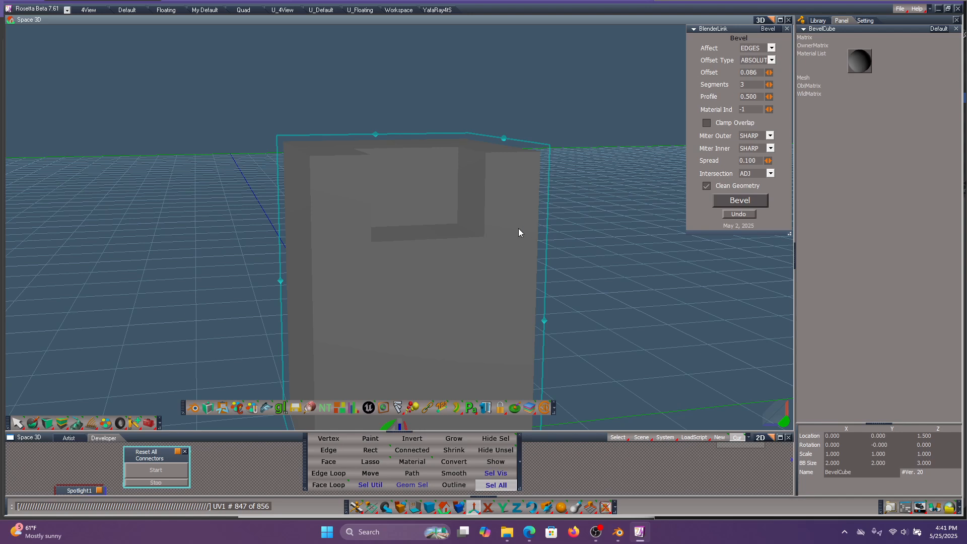
# Step: Reselect the upper edges, try an ABSOLUTE bevel with offset 0.083 and 1 segment, inspect the notch corners, and undo it
pyautogui.moveTo(201, 99); pyautogui.dragTo(577, 353)
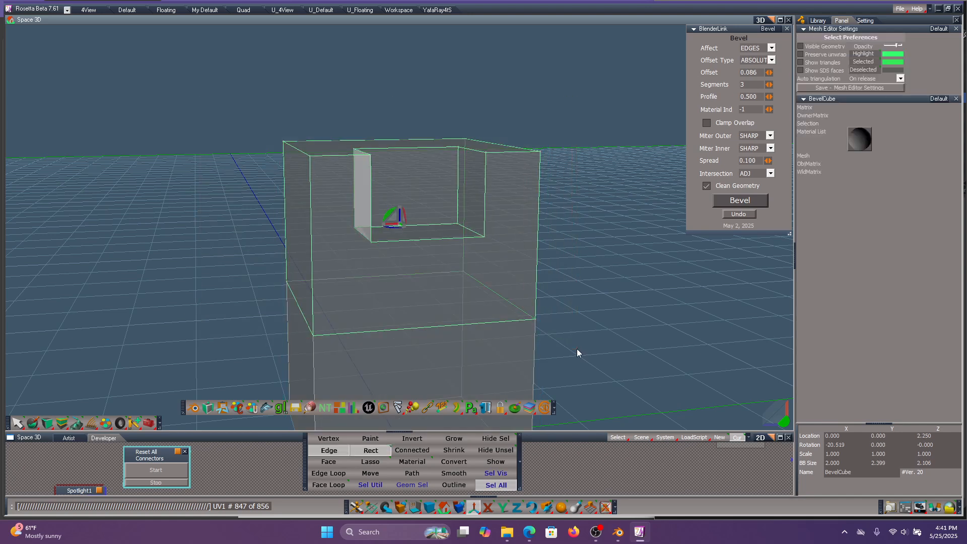
pyautogui.click(770, 75)
pyautogui.click(769, 74)
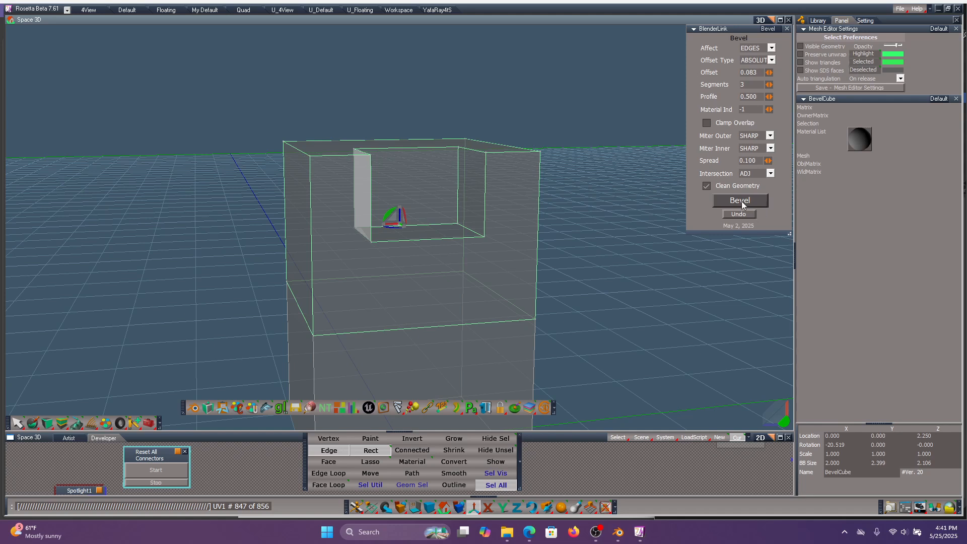
pyautogui.click(769, 86)
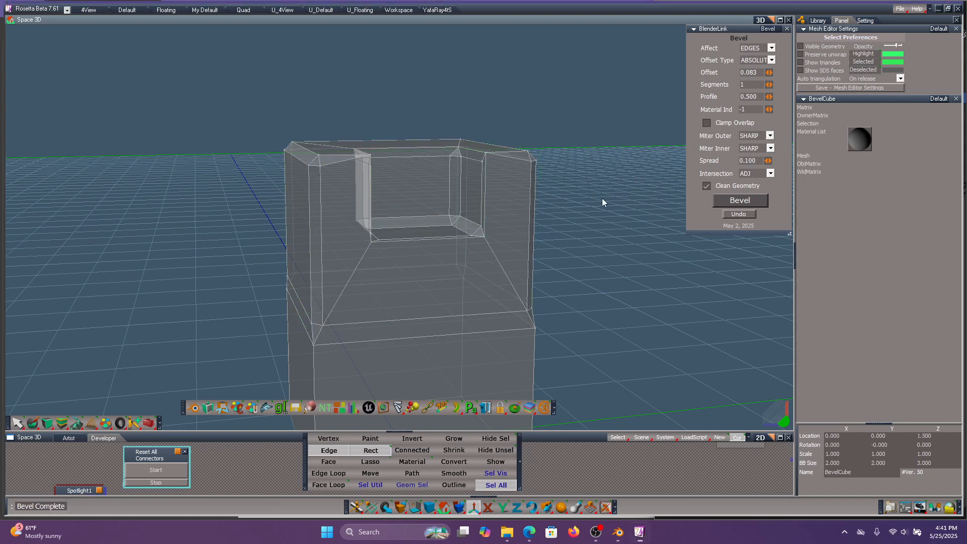
pyautogui.moveTo(602, 197); pyautogui.dragTo(564, 257, button='middle')
pyautogui.scroll(5, 563, 195)
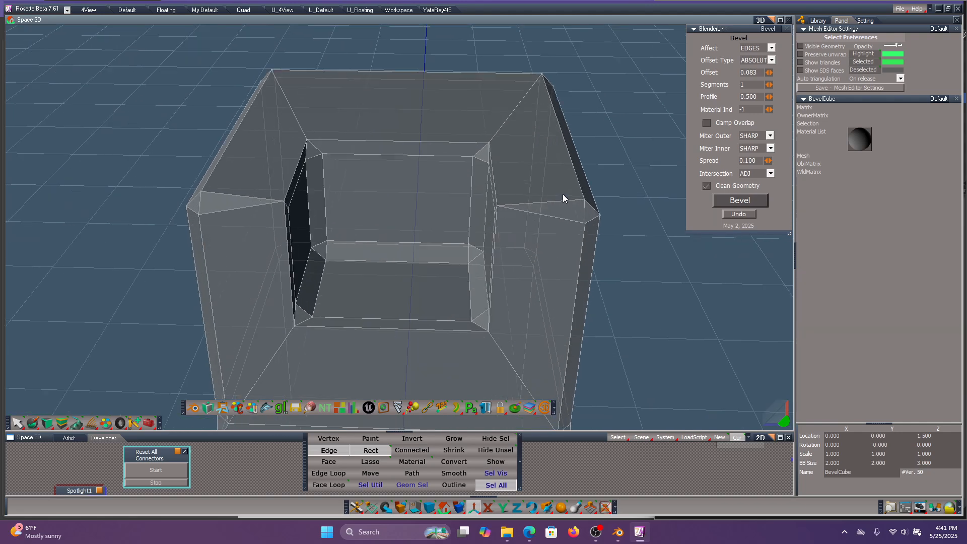
pyautogui.moveTo(633, 207); pyautogui.dragTo(534, 226, button='middle')
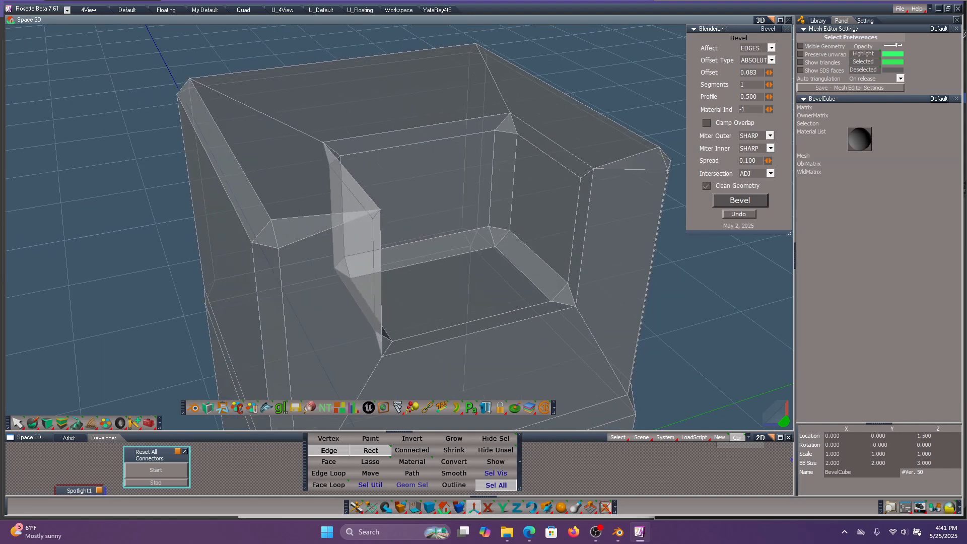
pyautogui.click(733, 215)
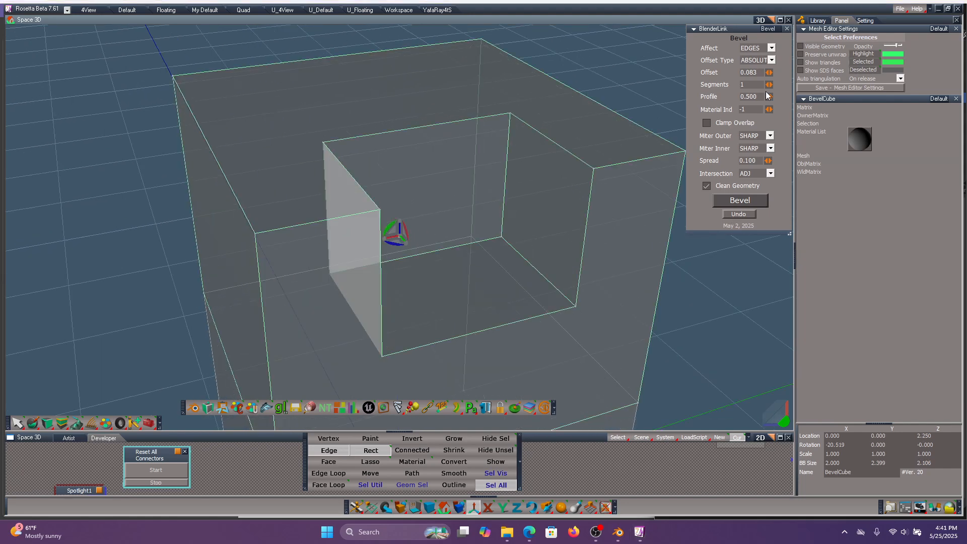
# Step: Set the offset type back to OFFSET, bevel the selected edges, and examine the notch for comparison with ABSOLUTE
pyautogui.click(765, 61)
pyautogui.click(751, 70)
pyautogui.click(734, 201)
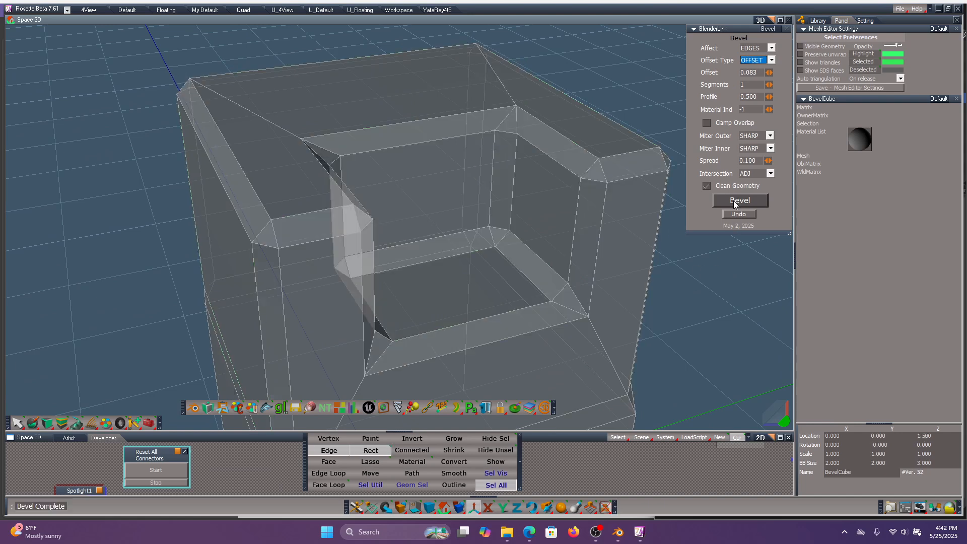
pyautogui.moveTo(640, 110)
pyautogui.mouseDown(button='middle')
pyautogui.moveTo(700, 106)
pyautogui.moveTo(639, 102)
pyautogui.mouseUp(button='middle')
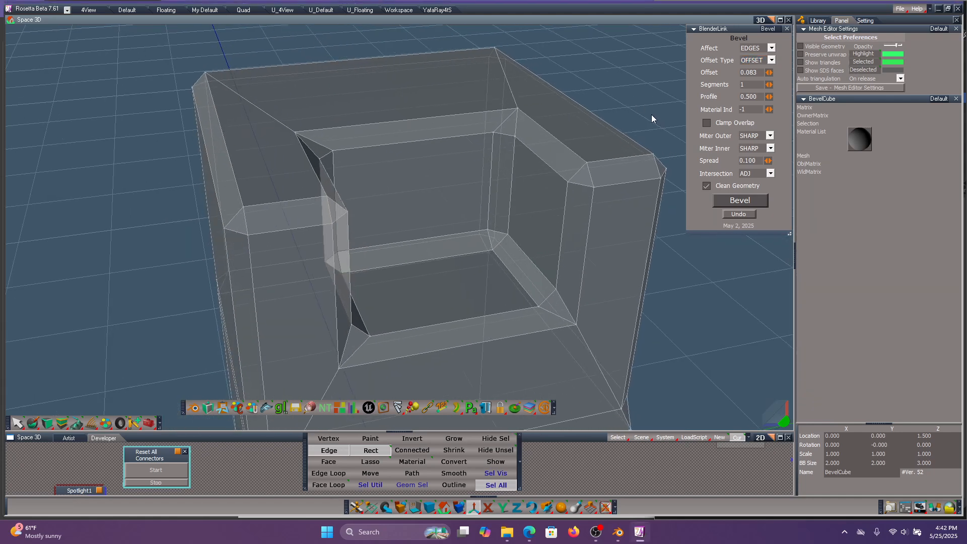
pyautogui.scroll(-4, 598, 86)
pyautogui.scroll(3, 597, 86)
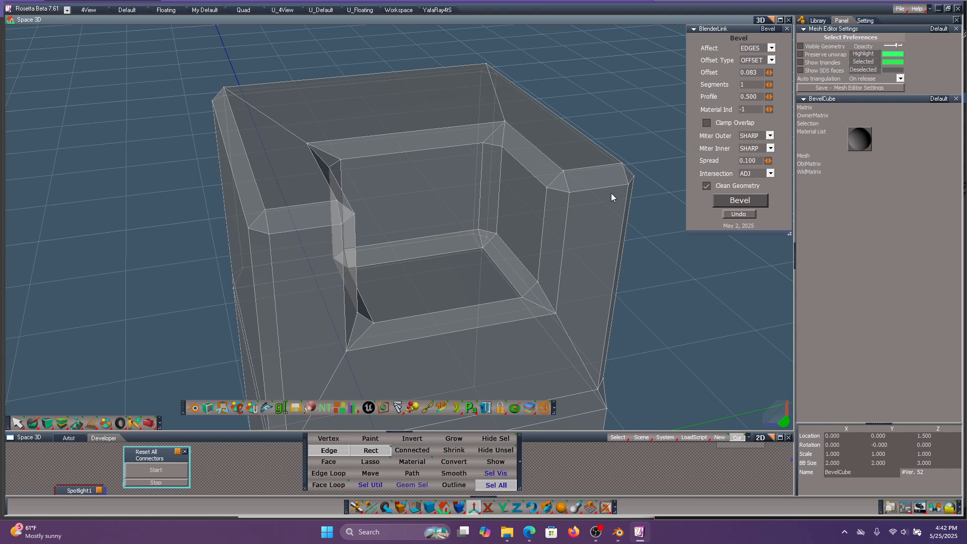
# Step: Leave mesh editing to view the beveled cube shaded, and delete the cube from the scene
pyautogui.click(579, 80)
pyautogui.scroll(-3, 561, 316)
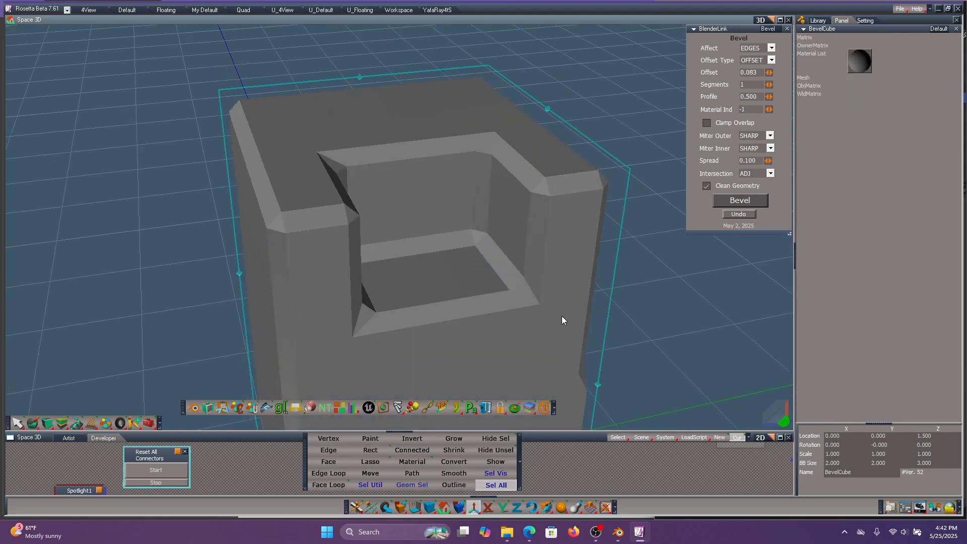
pyautogui.scroll(3, 561, 315)
pyautogui.press('Delete')
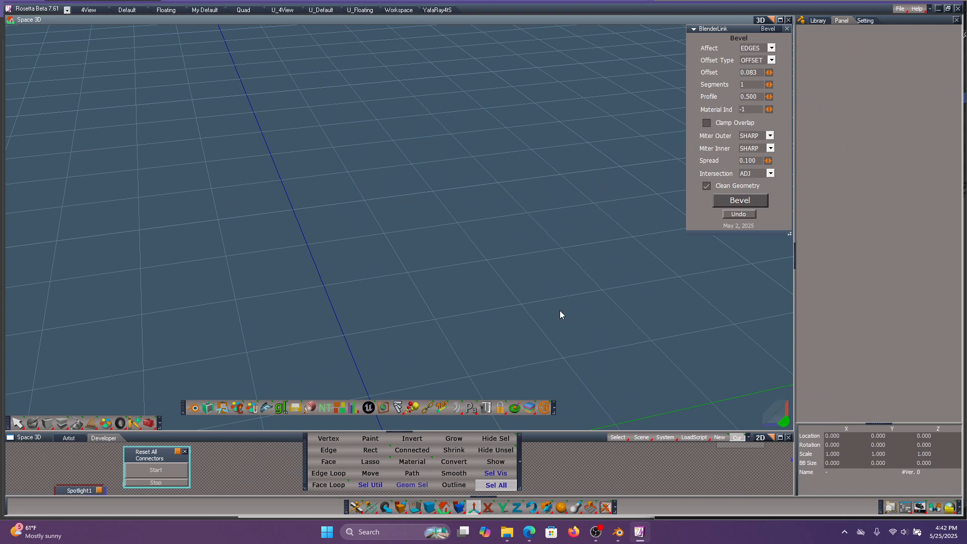
# Step: Switch BlenderLink to its Default primitives page and create a Teapot at the preset resolution
pyautogui.click(768, 28)
pyautogui.click(769, 39)
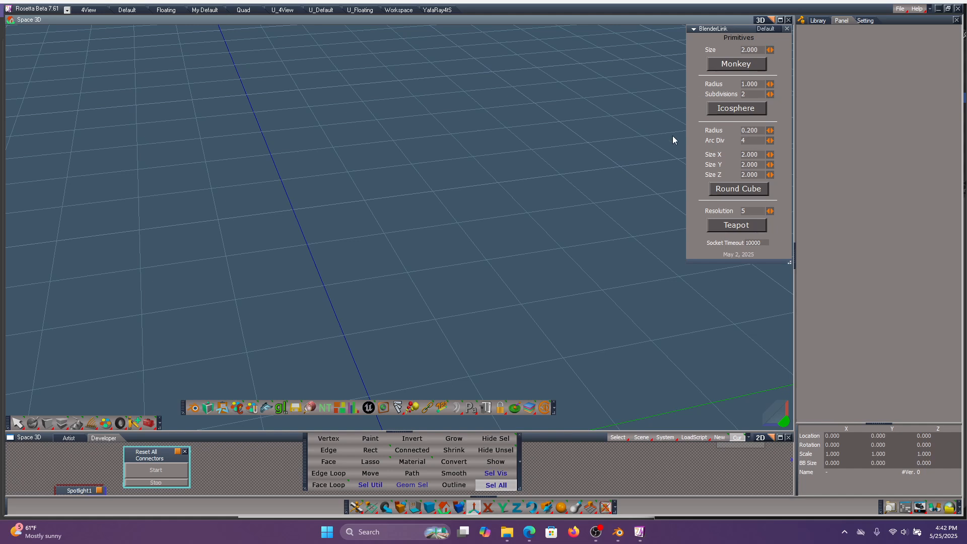
pyautogui.click(748, 225)
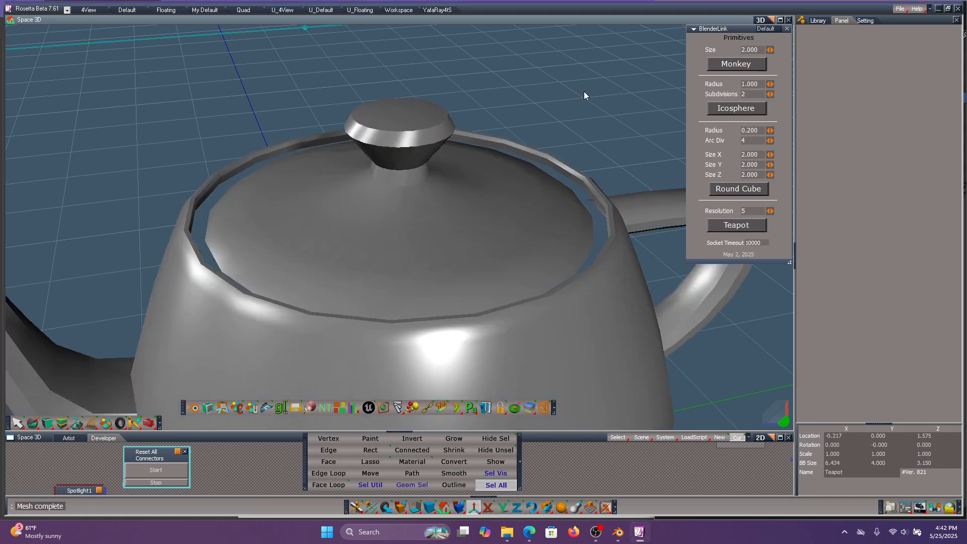
# Step: View the whole teapot and switch BlenderLink to its Misc page with the Grid Fill tool
pyautogui.scroll(-5, 584, 92)
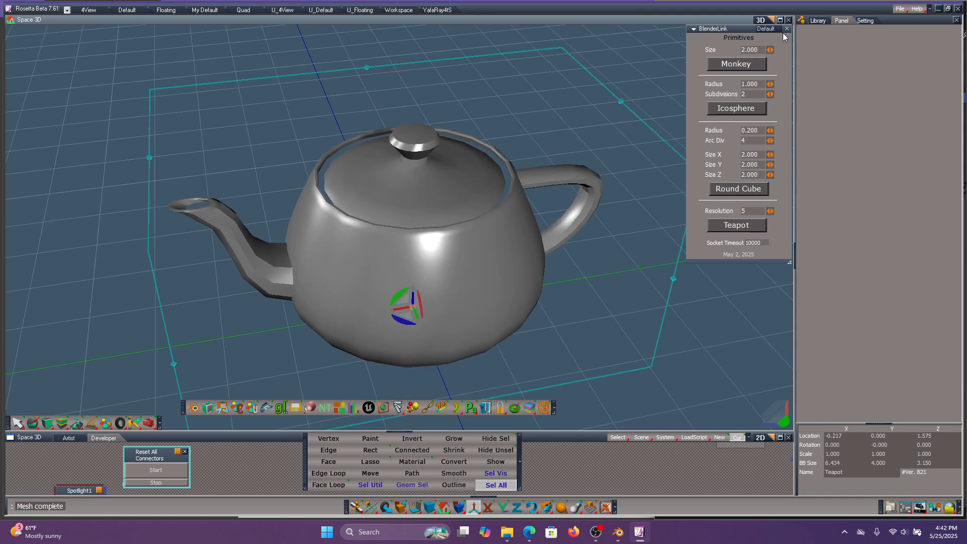
pyautogui.click(764, 28)
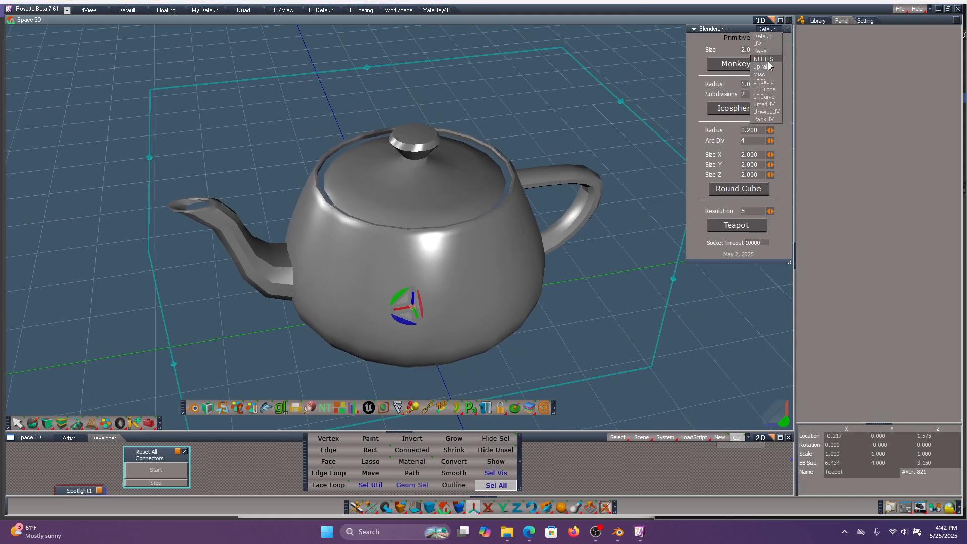
pyautogui.click(766, 74)
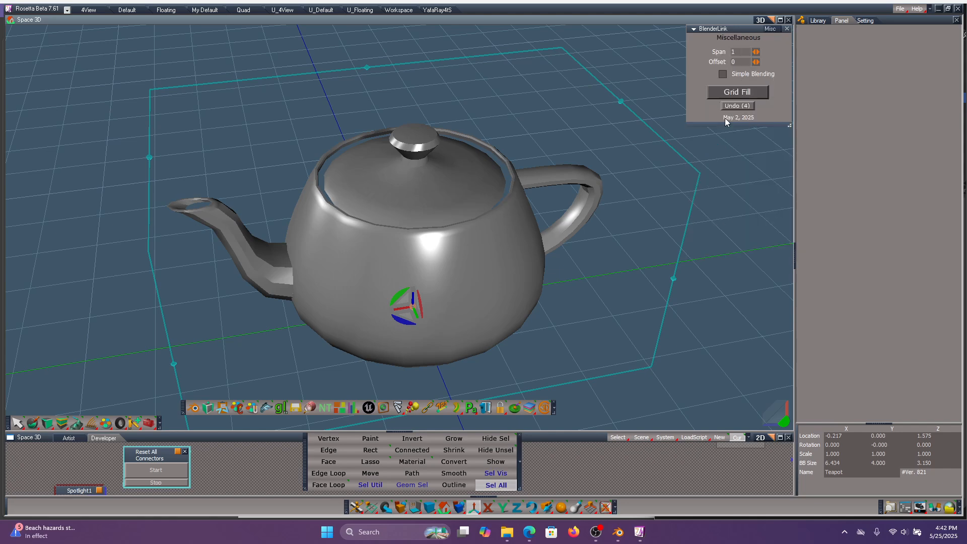
# Step: Edit the teapot's mesh and delete a rectangular block of only the visible faces on the front of the body
pyautogui.moveTo(435, 243)
pyautogui.mouseDown(button='middle')
pyautogui.moveTo(435, 216)
pyautogui.moveTo(436, 244)
pyautogui.mouseUp(button='middle')
pyautogui.doubleClick(435, 267)
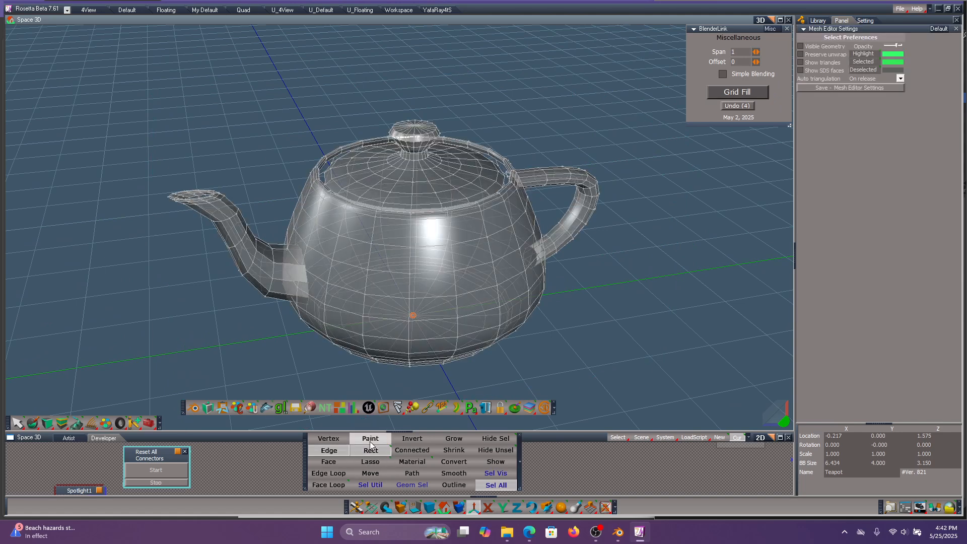
pyautogui.click(334, 463)
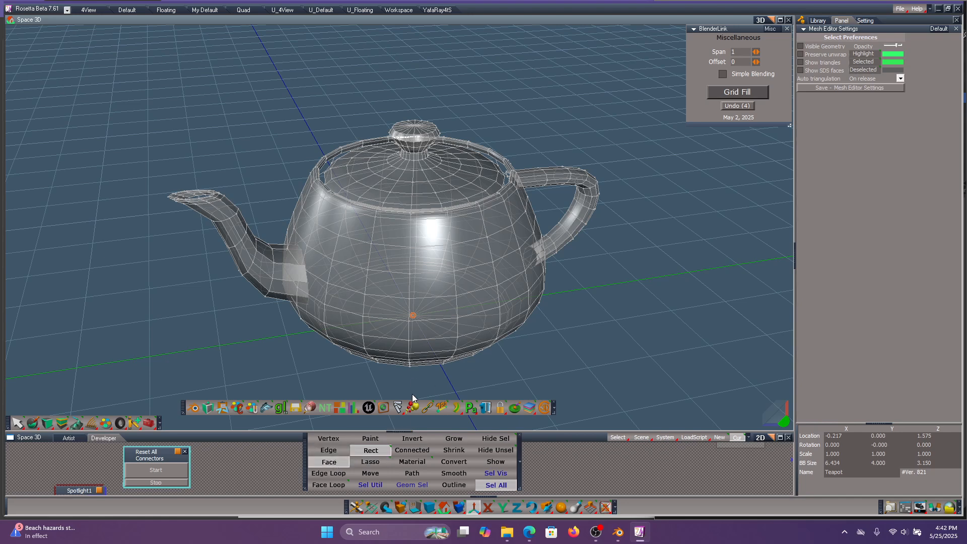
pyautogui.click(496, 473)
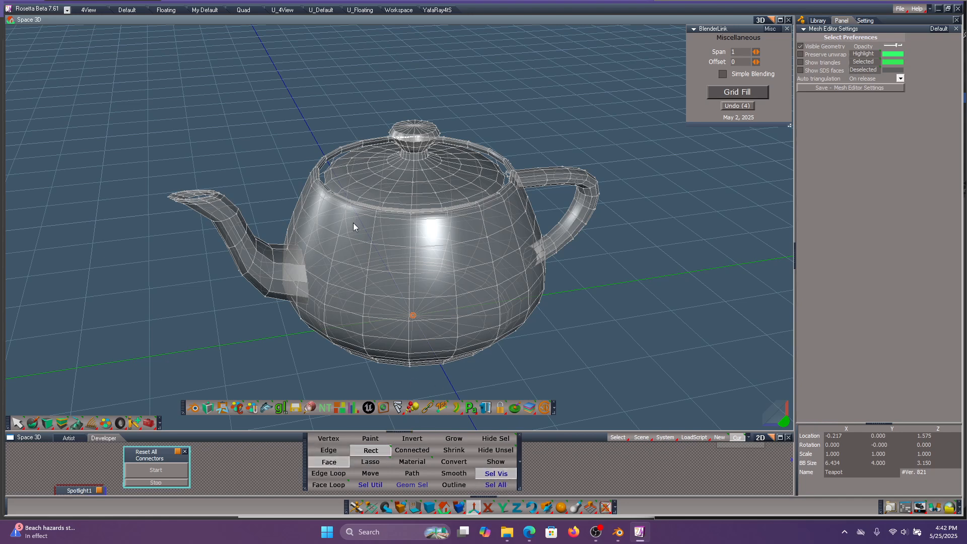
pyautogui.moveTo(352, 222); pyautogui.dragTo(465, 358)
pyautogui.moveTo(630, 323); pyautogui.dragTo(627, 269, button='middle')
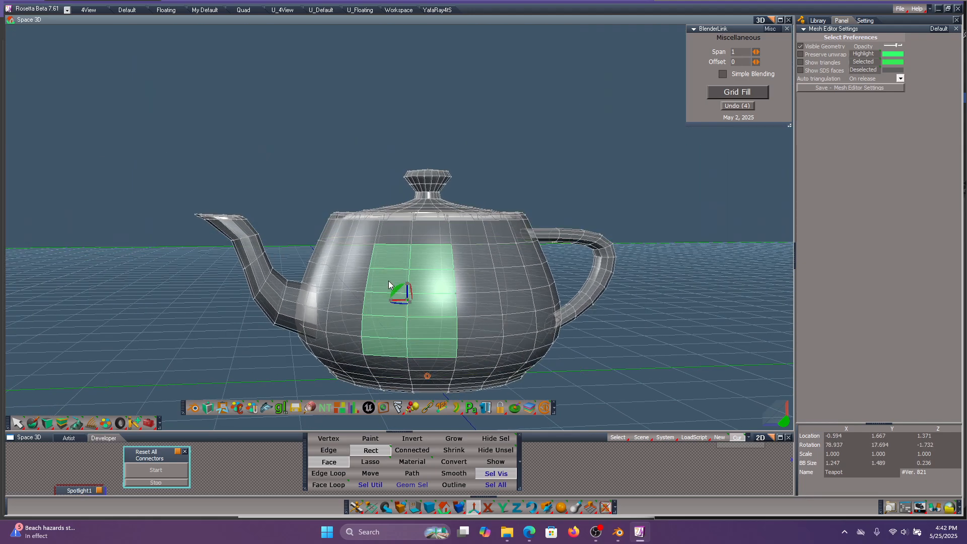
pyautogui.moveTo(355, 231); pyautogui.dragTo(513, 373)
pyautogui.press('Delete')
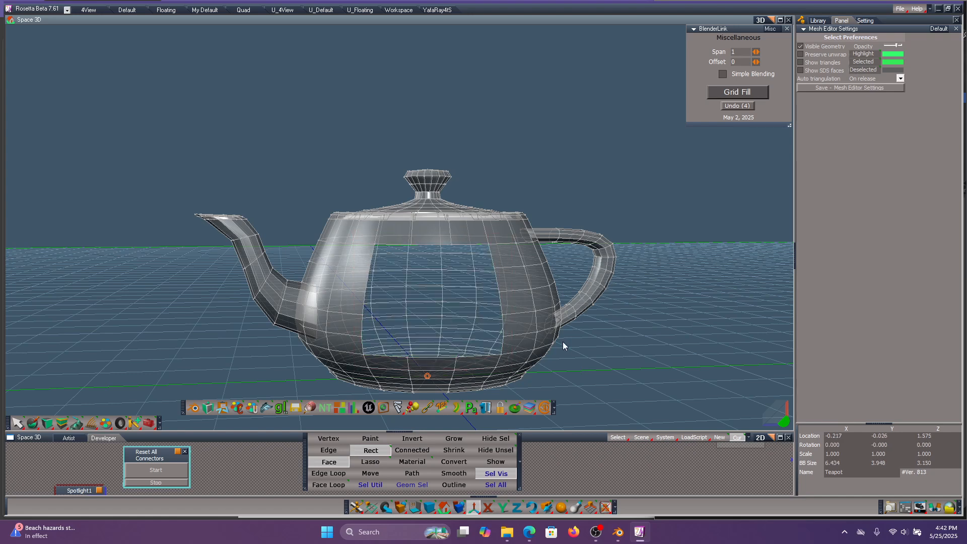
# Step: Select the three edges along the upper border and the three along the lower border of the teapot's opening
pyautogui.click(328, 449)
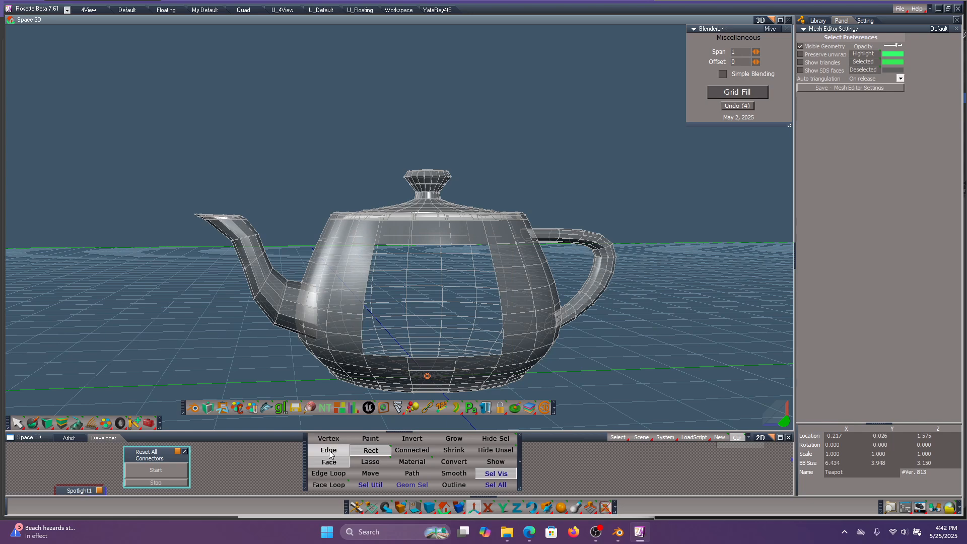
pyautogui.click(366, 439)
pyautogui.moveTo(629, 331); pyautogui.dragTo(632, 325, button='middle')
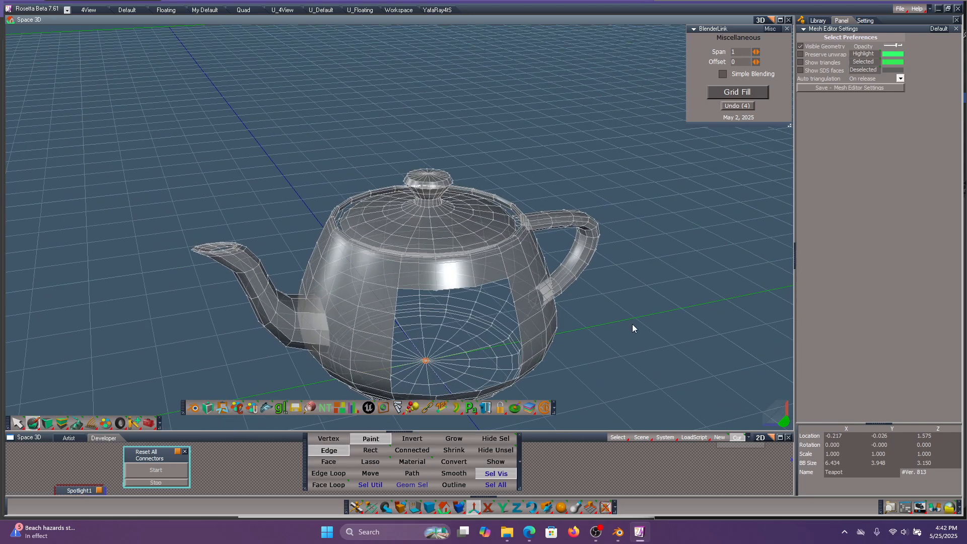
pyautogui.click(423, 286)
pyautogui.keyDown('ctrl'); pyautogui.click(458, 286); pyautogui.keyUp('ctrl')
pyautogui.keyDown('ctrl'); pyautogui.click(491, 281); pyautogui.keyUp('ctrl')
pyautogui.moveTo(609, 313); pyautogui.dragTo(617, 236, button='middle')
pyautogui.keyDown('ctrl'); pyautogui.click(409, 385); pyautogui.keyUp('ctrl')
pyautogui.keyDown('ctrl'); pyautogui.click(465, 384); pyautogui.keyUp('ctrl')
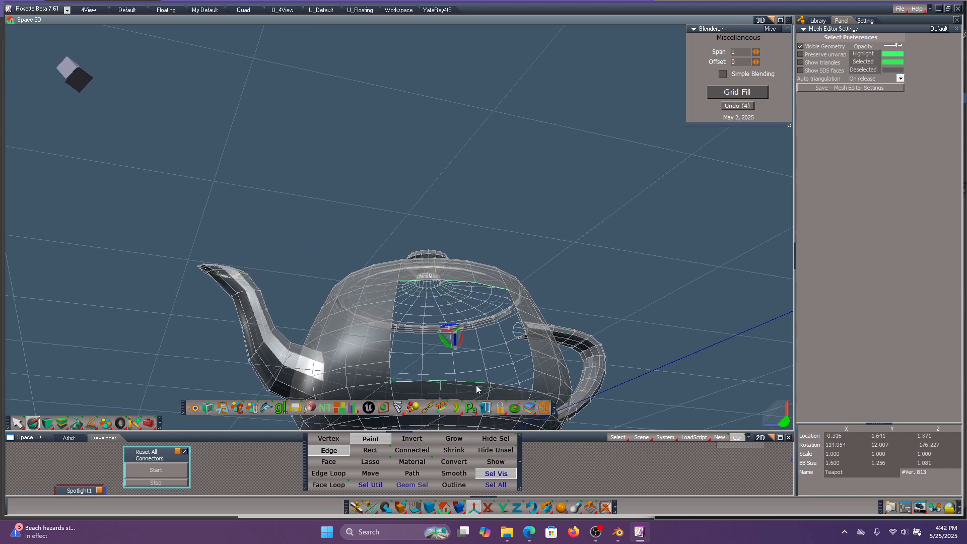
pyautogui.keyDown('ctrl'); pyautogui.click(502, 387); pyautogui.keyUp('ctrl')
pyautogui.moveTo(642, 305); pyautogui.dragTo(616, 319, button='middle')
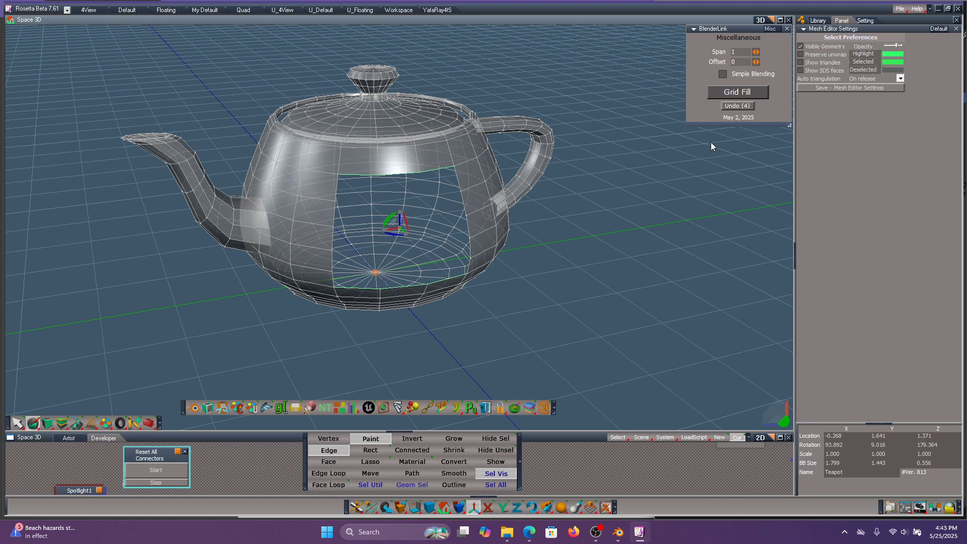
# Step: Apply Grid Fill with span 1 and offset 0 between the opening's upper and lower edges, and undo it
pyautogui.click(737, 91)
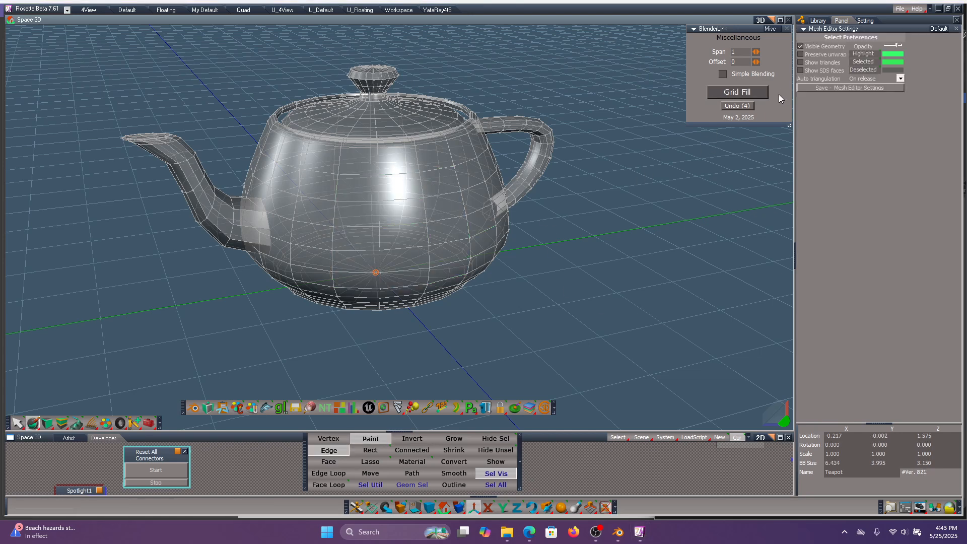
pyautogui.click(731, 106)
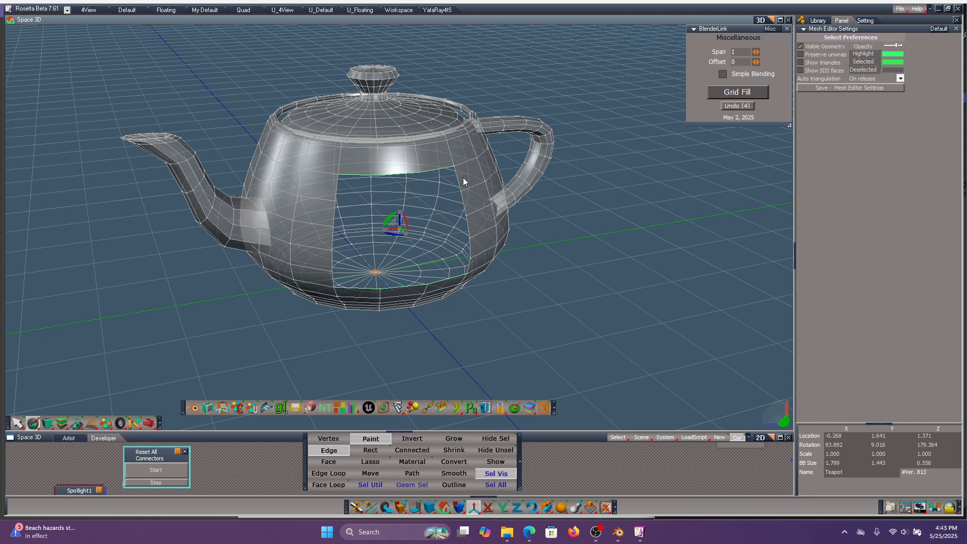
# Step: Add the edges on both sides of the opening to the selection, covering its entire border
pyautogui.moveTo(459, 176); pyautogui.dragTo(476, 233)
pyautogui.click(475, 246)
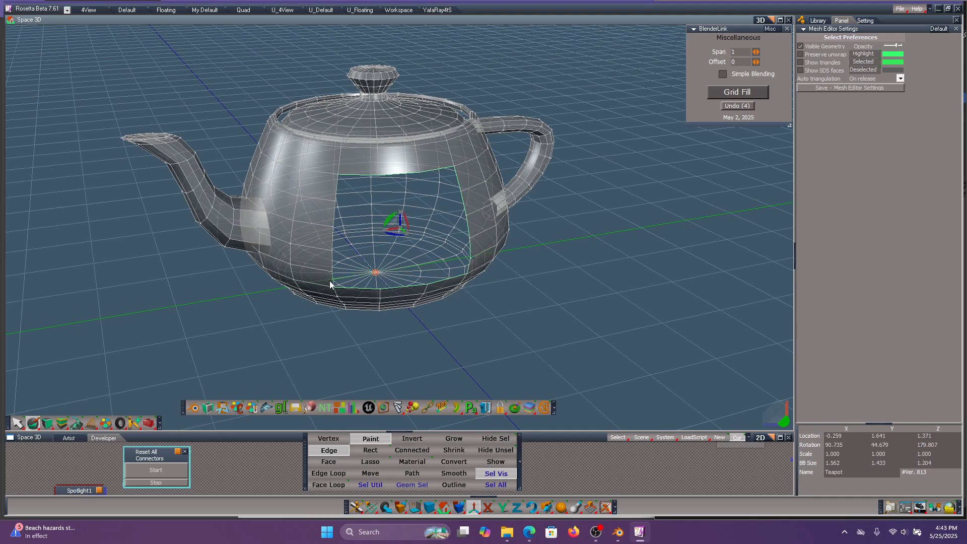
pyautogui.click(325, 254)
pyautogui.click(328, 230)
pyautogui.click(328, 214)
pyautogui.click(331, 186)
pyautogui.click(316, 249)
pyautogui.click(316, 249)
pyautogui.moveTo(549, 266)
pyautogui.mouseDown(button='right')
pyautogui.moveTo(550, 222)
pyautogui.moveTo(567, 219)
pyautogui.moveTo(564, 247)
pyautogui.moveTo(545, 270)
pyautogui.mouseUp(button='right')
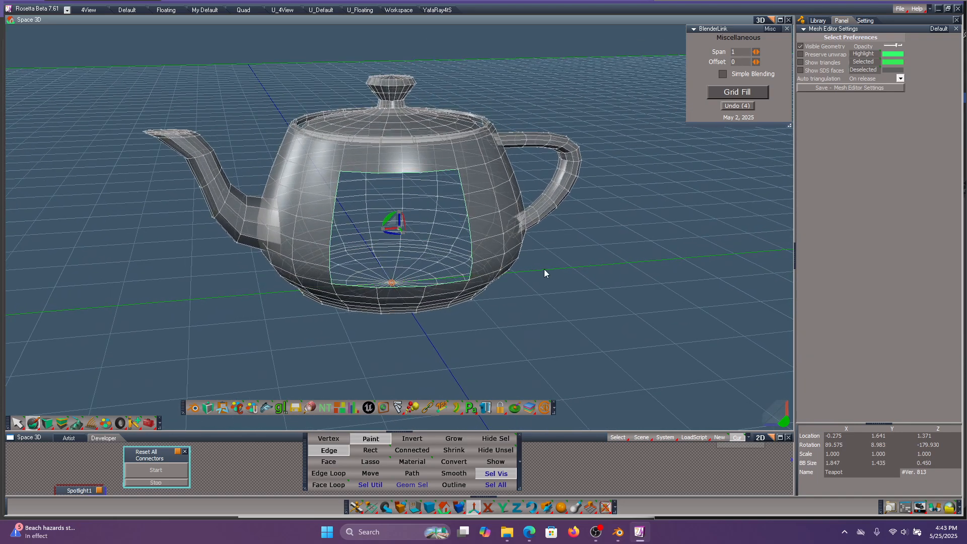
# Step: Try Grid Fill with span 1 on the full border selection, inspect the filled faces, and undo it
pyautogui.click(739, 93)
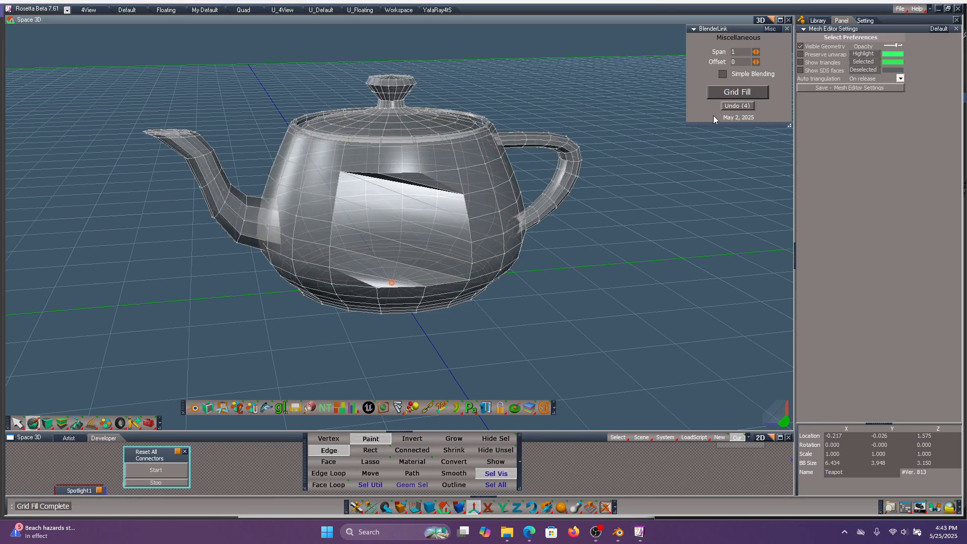
pyautogui.moveTo(654, 178); pyautogui.dragTo(672, 168, button='middle')
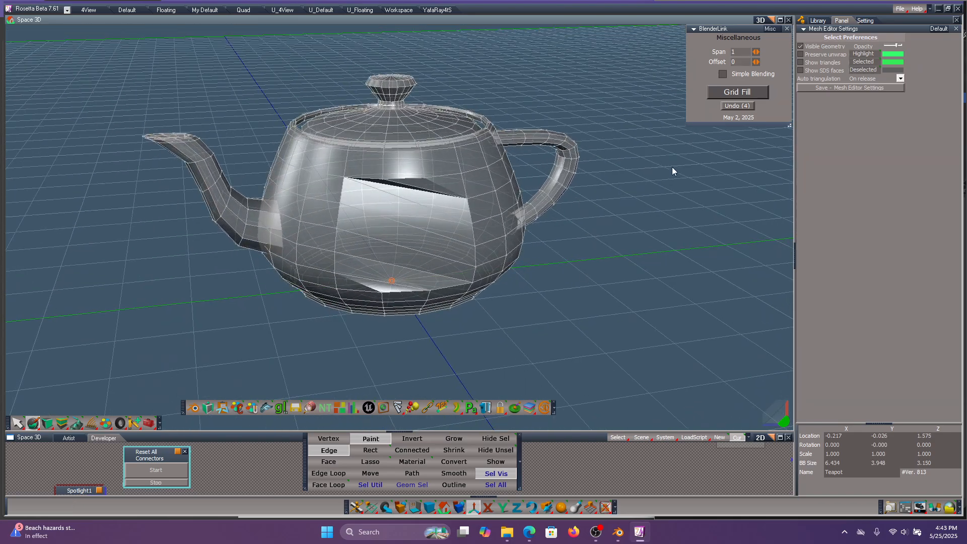
pyautogui.click(746, 107)
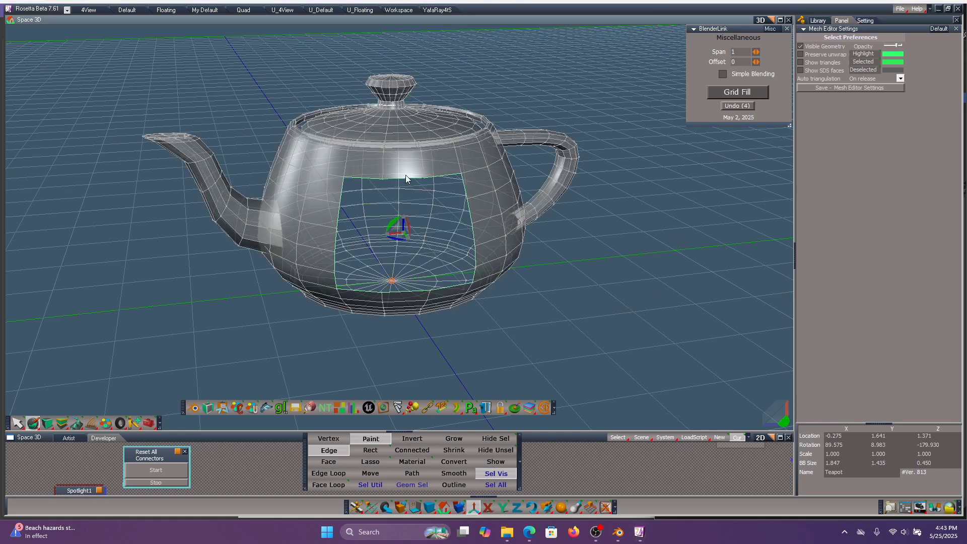
pyautogui.moveTo(580, 306); pyautogui.dragTo(583, 316, button='middle')
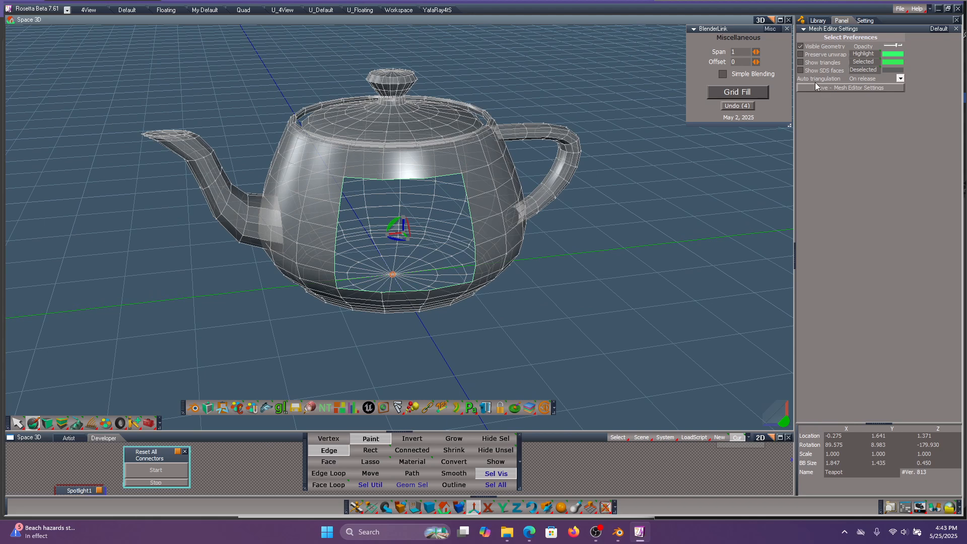
# Step: Set the span to 3, apply Grid Fill to the fully selected border, and undo the fill
pyautogui.moveTo(754, 54); pyautogui.dragTo(757, 53)
pyautogui.click(736, 91)
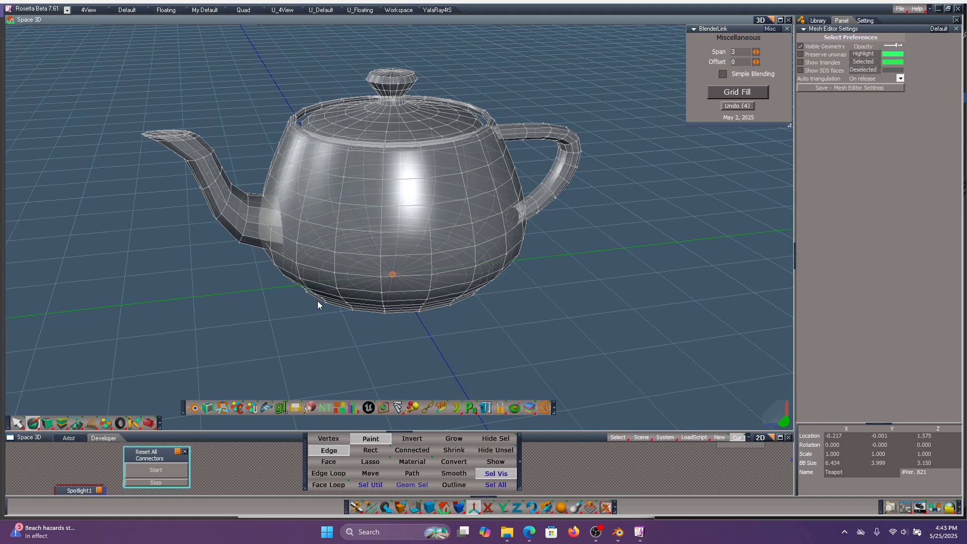
pyautogui.click(747, 107)
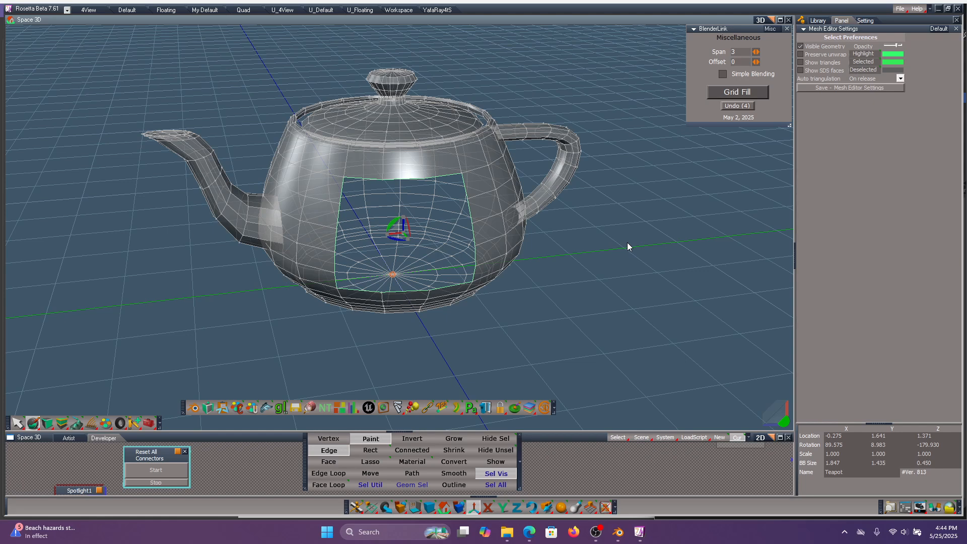
# Step: Leave mesh editing, view the open teapot shaded, and delete it from the scene
pyautogui.rightClick(653, 199)
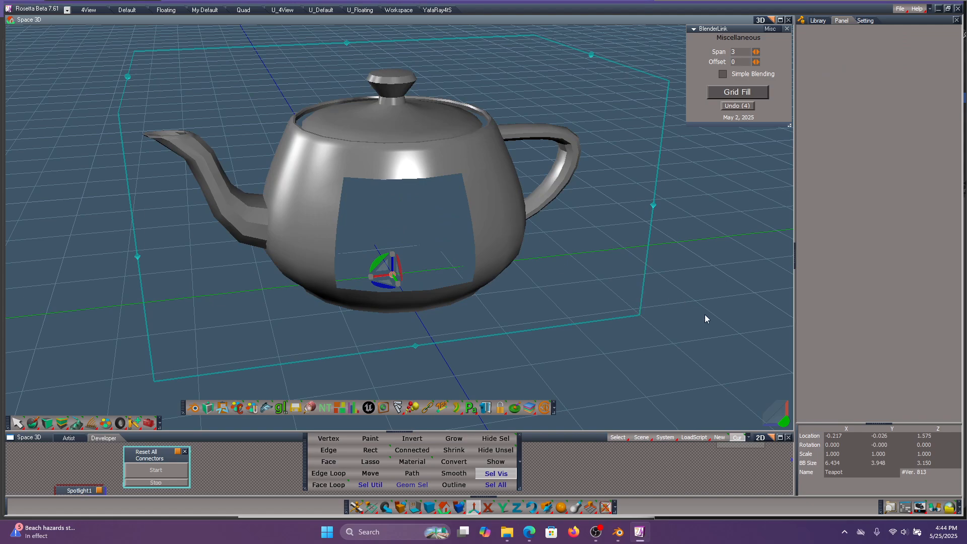
pyautogui.moveTo(705, 315)
pyautogui.mouseDown(button='middle')
pyautogui.moveTo(665, 297)
pyautogui.moveTo(687, 312)
pyautogui.mouseUp(button='middle')
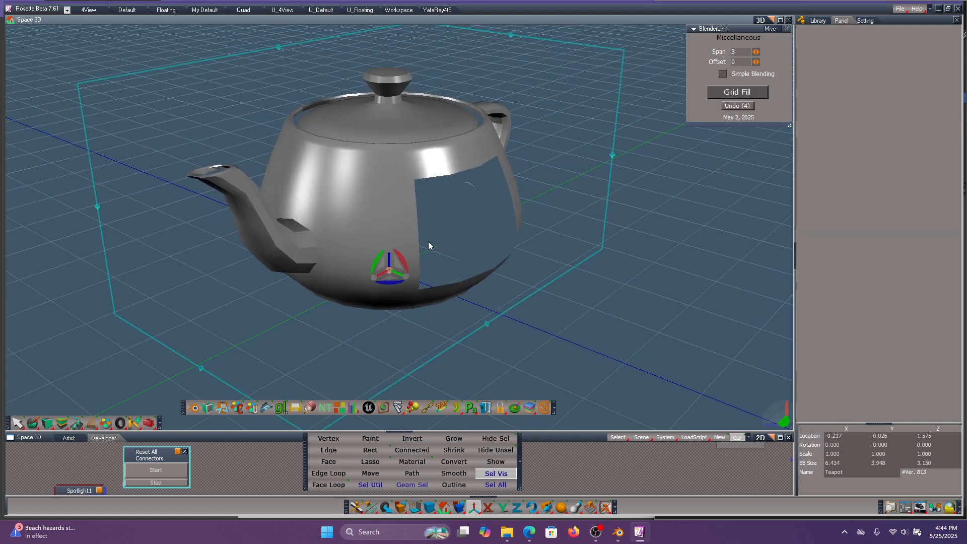
pyautogui.press('Delete')
# Step: Add a cylinder primitive of about 1.35 radius and 2.0 height, with 16 radial and 4 height segments
pyautogui.click(561, 507)
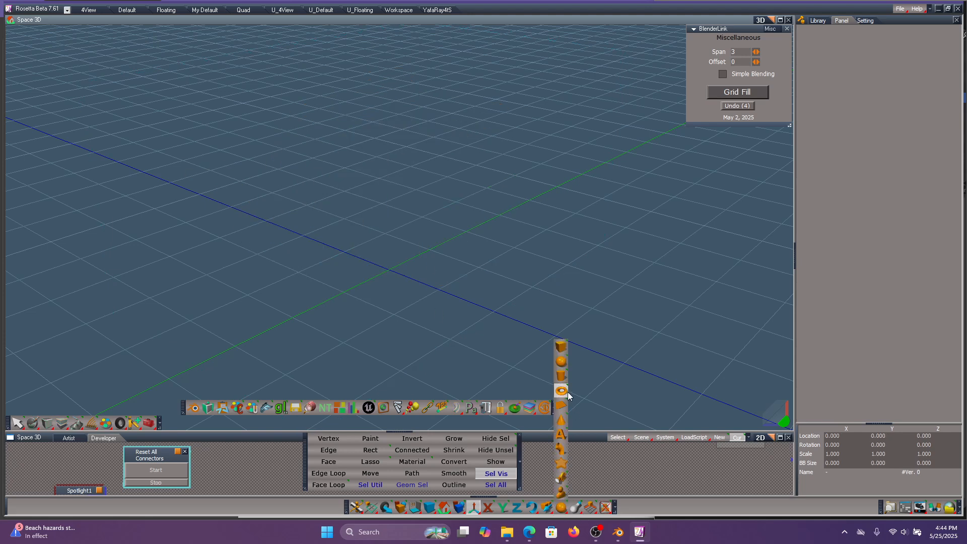
pyautogui.click(562, 374)
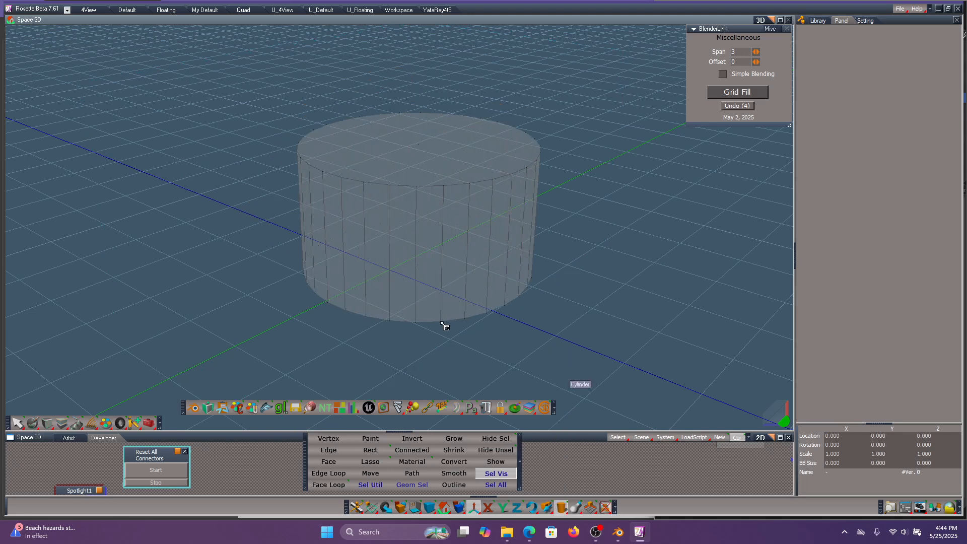
pyautogui.click(438, 309)
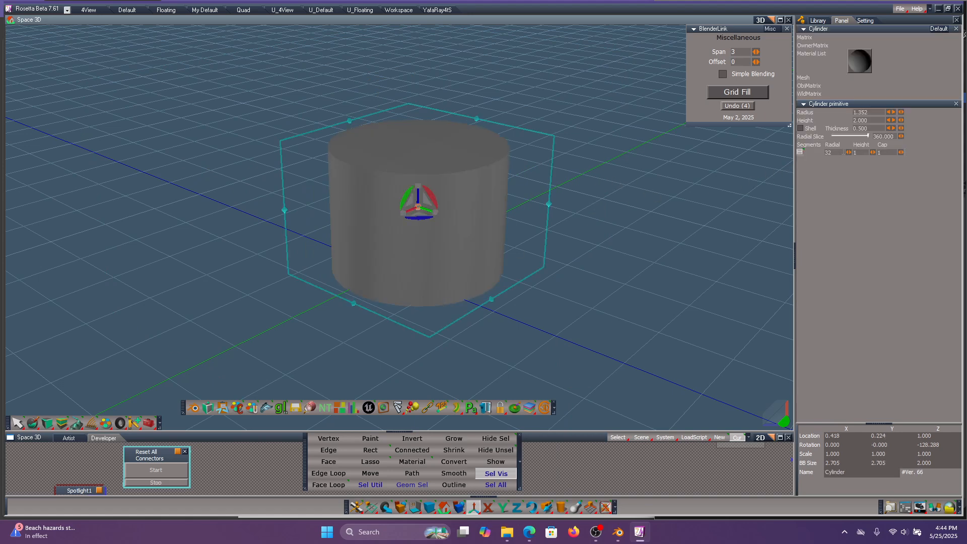
pyautogui.moveTo(584, 252); pyautogui.dragTo(620, 235, button='middle')
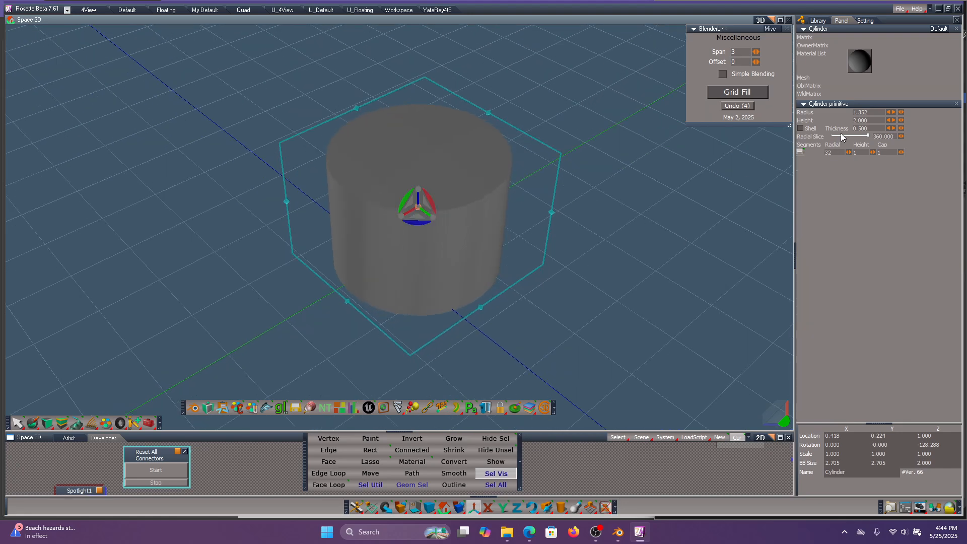
pyautogui.moveTo(849, 152); pyautogui.dragTo(849, 171)
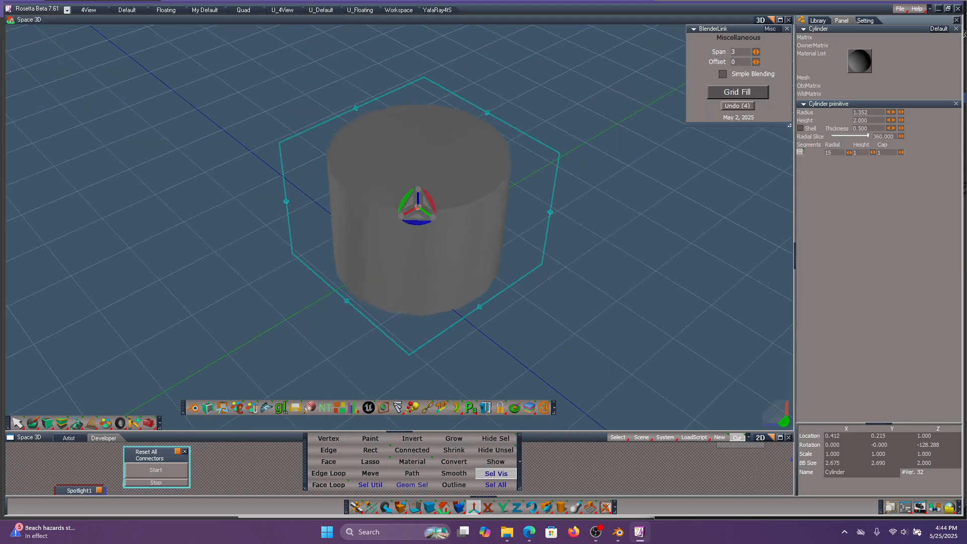
pyautogui.click(851, 153)
pyautogui.moveTo(532, 110); pyautogui.dragTo(473, 171, button='middle')
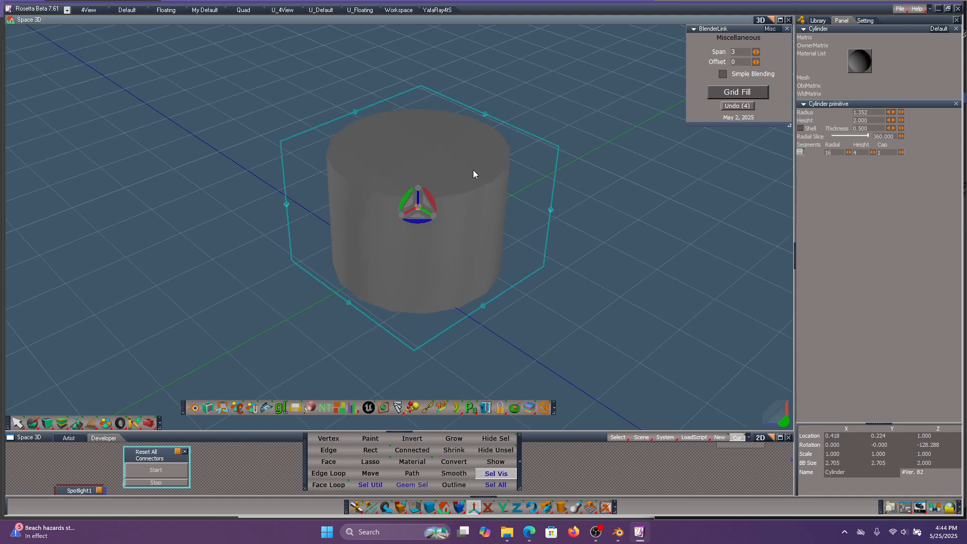
# Step: Convert the cylinder to an editable mesh and delete its top cap face
pyautogui.rightClick(404, 149)
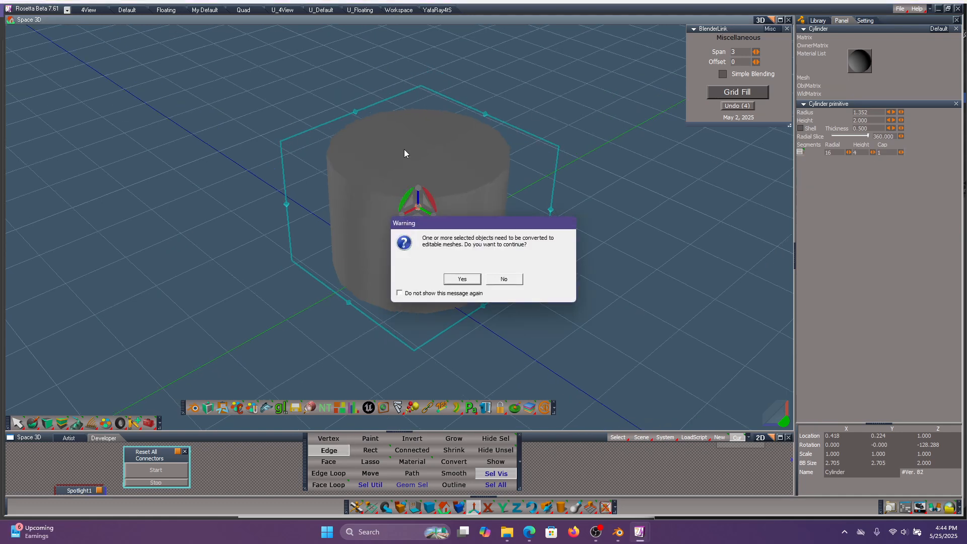
pyautogui.click(461, 280)
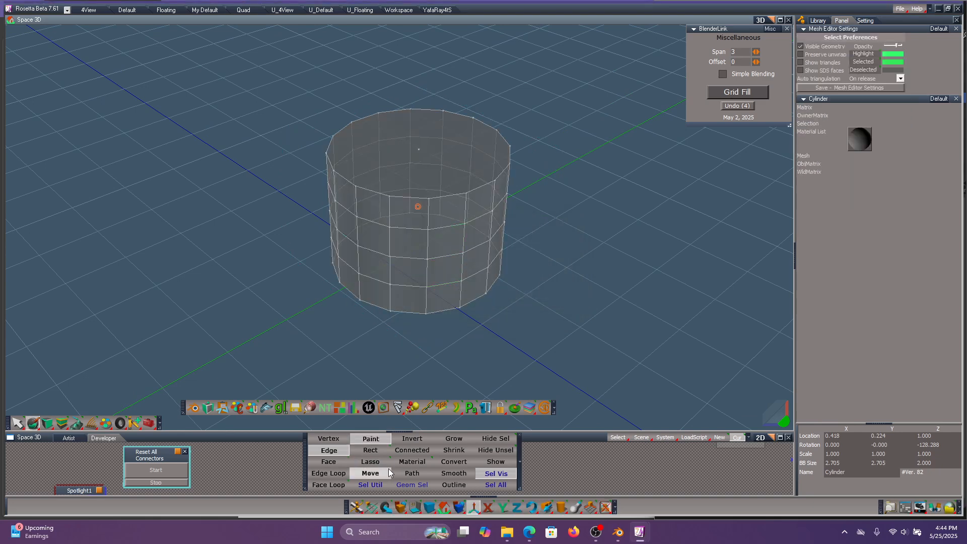
pyautogui.click(338, 463)
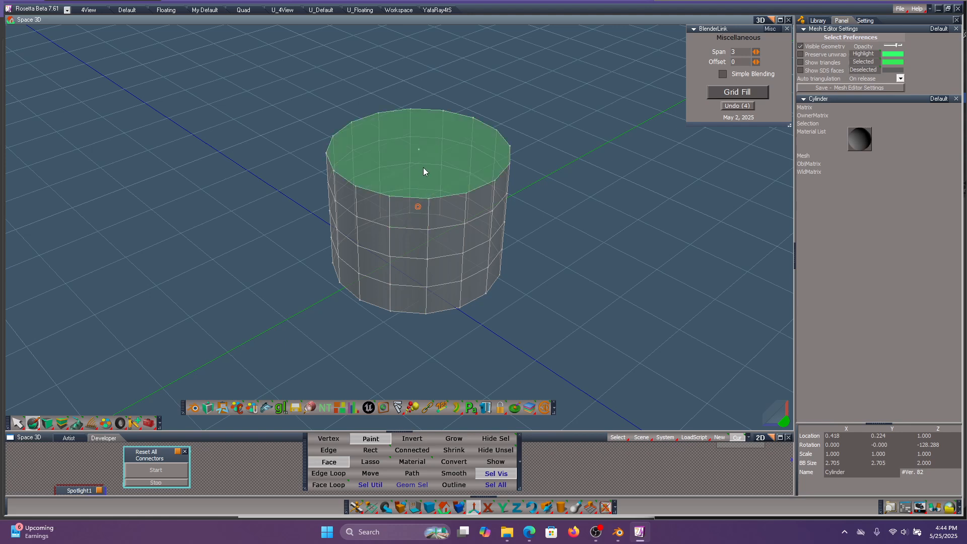
pyautogui.click(423, 168)
pyautogui.press('Delete')
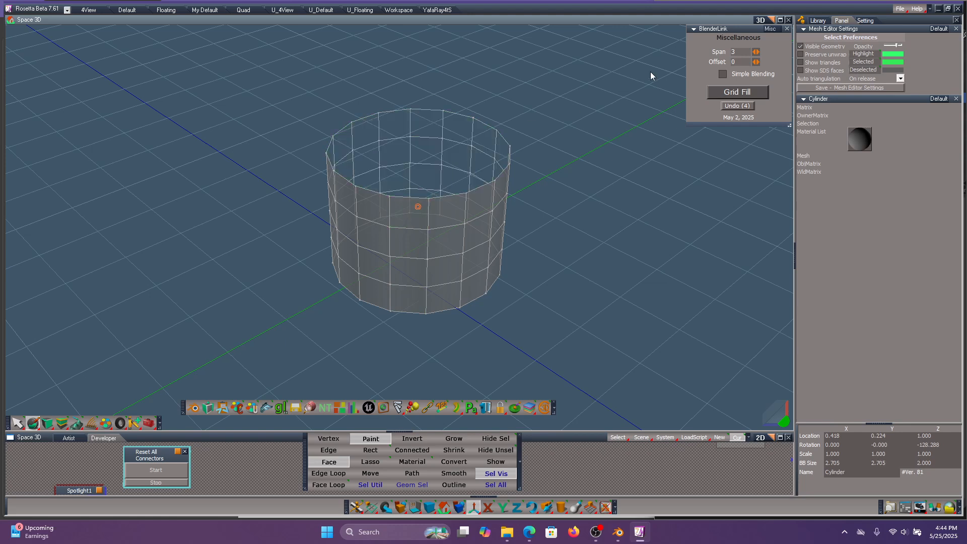
# Step: Set the Grid Fill span to 1
pyautogui.click(721, 53)
pyautogui.write('1')
pyautogui.press('Return')
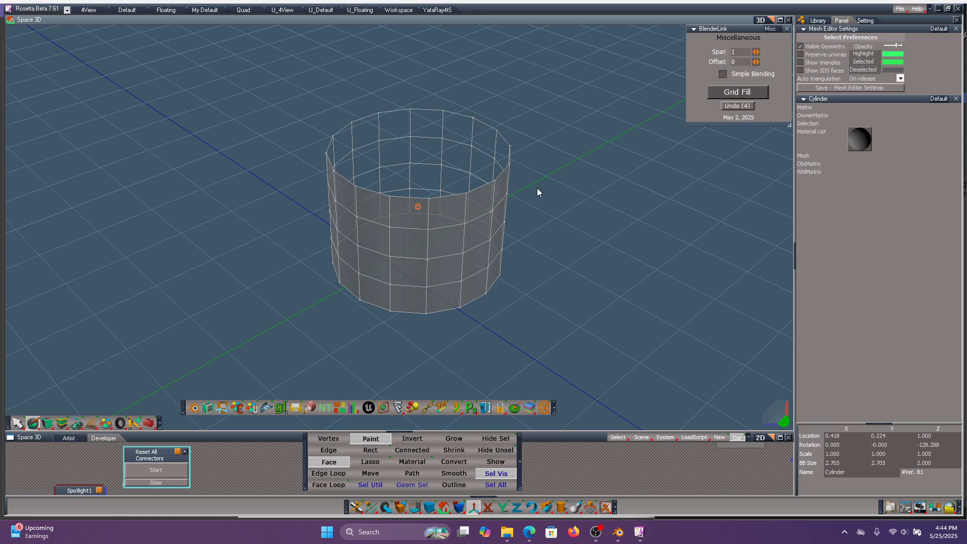
# Step: Select the cylinder's open top rim as an edge loop, apply Grid Fill with span 1, and undo the fill
pyautogui.click(330, 475)
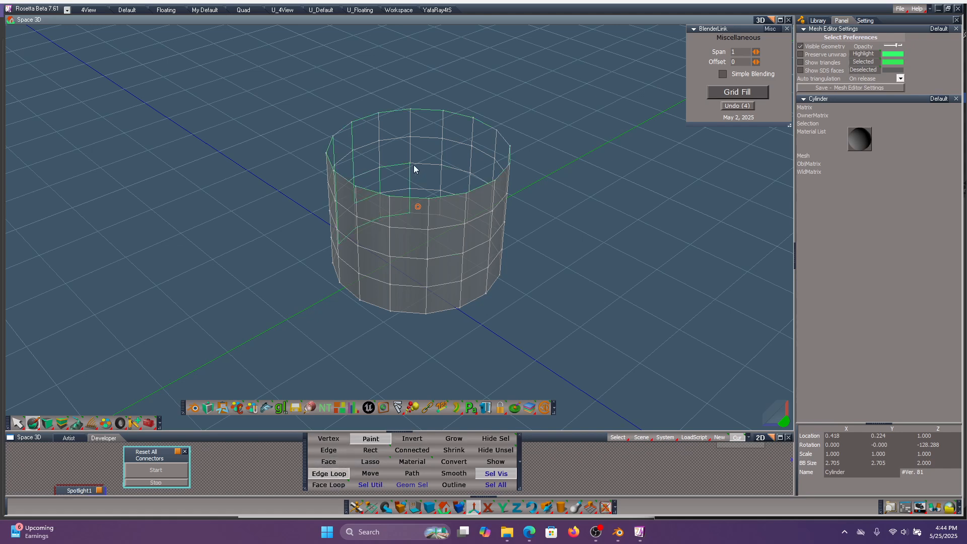
pyautogui.click(421, 115)
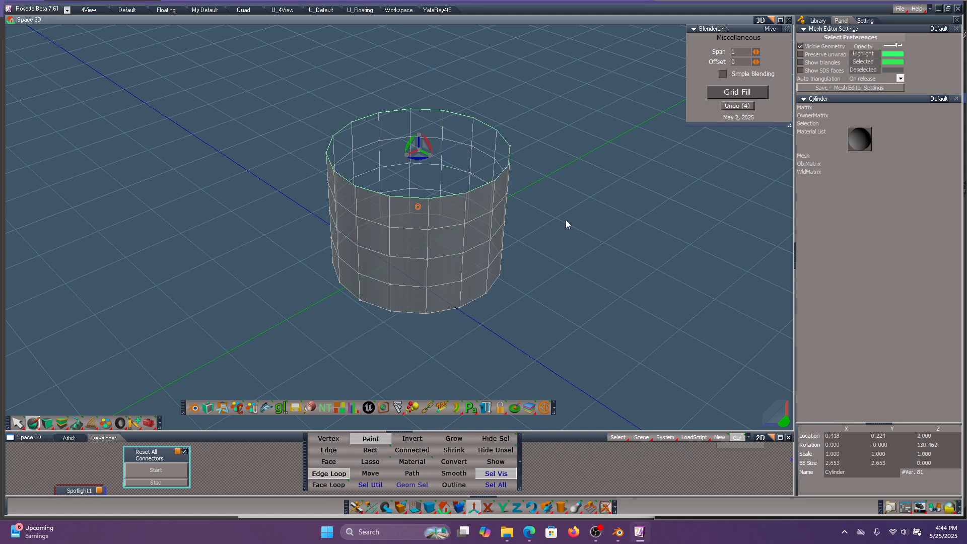
pyautogui.moveTo(566, 220)
pyautogui.mouseDown(button='middle')
pyautogui.moveTo(566, 260)
pyautogui.moveTo(575, 225)
pyautogui.moveTo(566, 220)
pyautogui.mouseUp(button='middle')
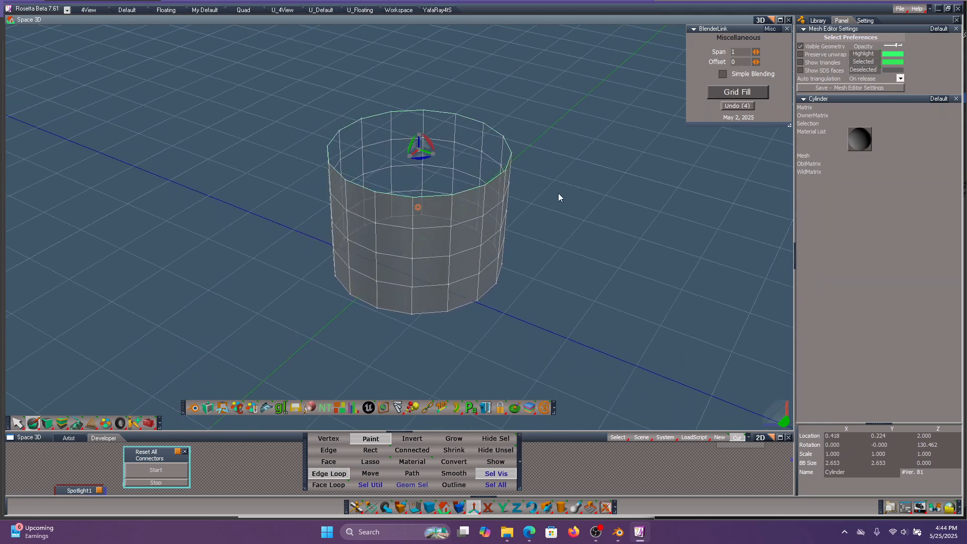
pyautogui.click(714, 93)
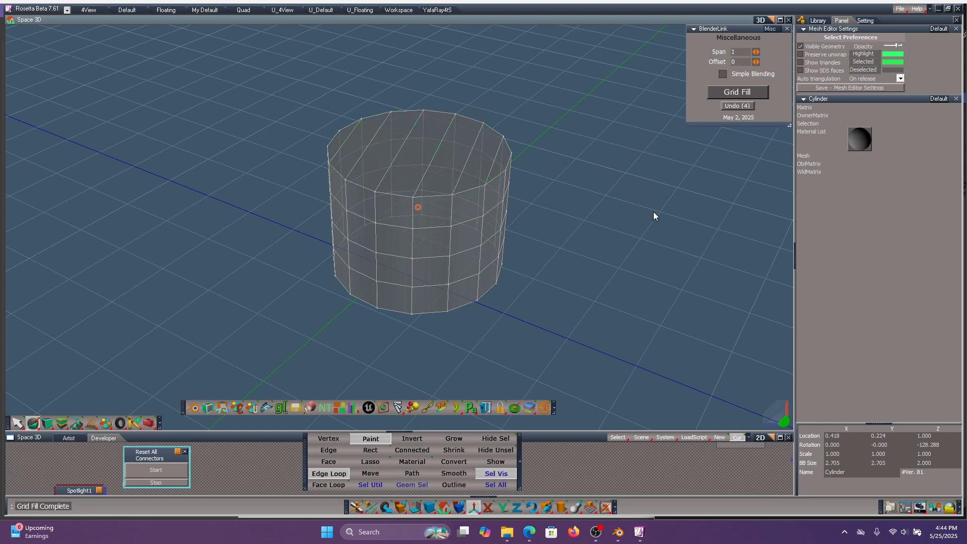
pyautogui.moveTo(653, 216); pyautogui.dragTo(634, 225, button='middle')
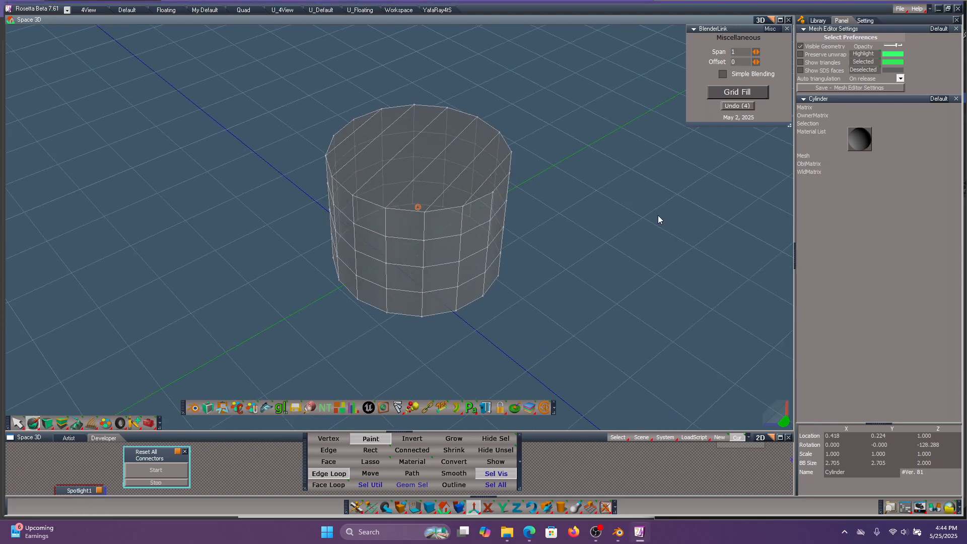
pyautogui.click(746, 106)
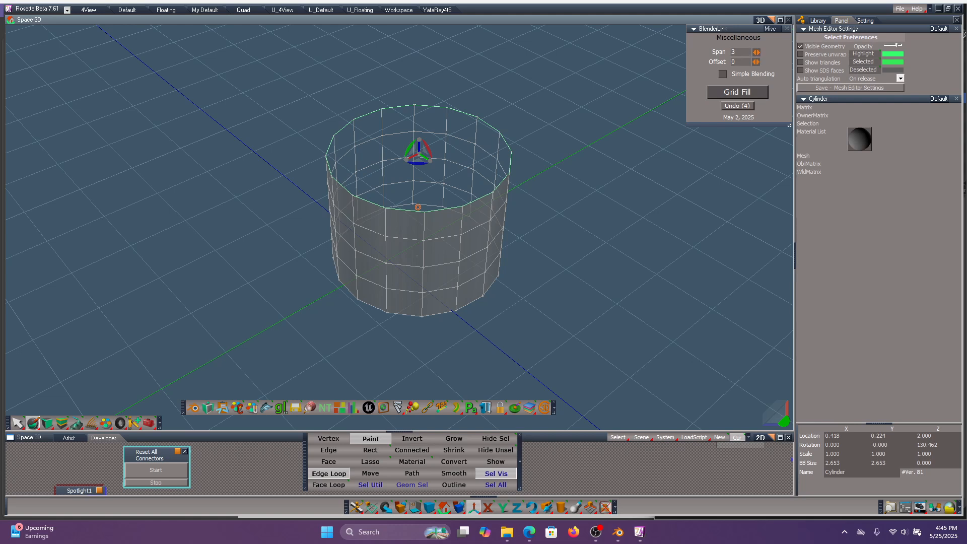
# Step: Apply Grid Fill with span 4 to the cylinder's top rim, inspect the grid, and undo the fill
pyautogui.click(754, 93)
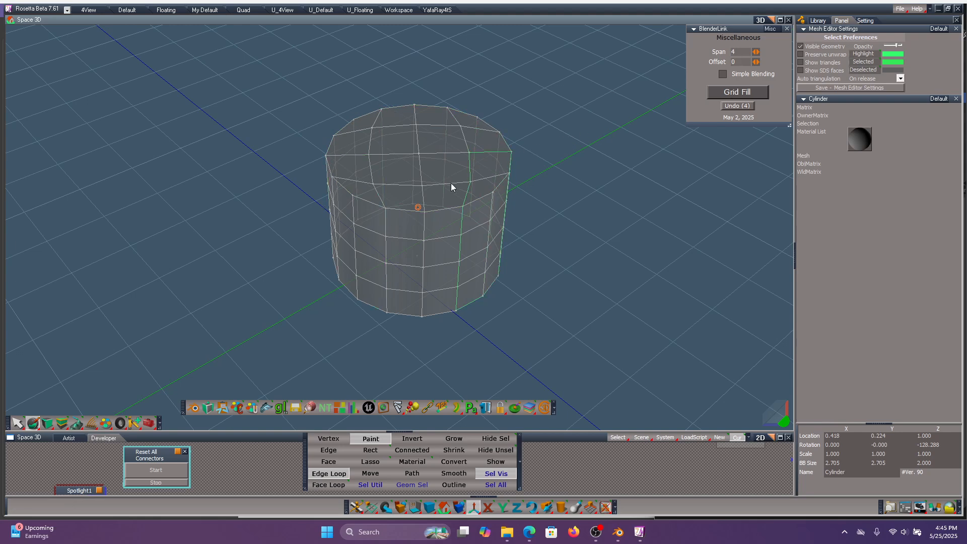
pyautogui.moveTo(451, 157)
pyautogui.mouseDown(button='middle')
pyautogui.moveTo(448, 201)
pyautogui.moveTo(438, 136)
pyautogui.moveTo(403, 116)
pyautogui.moveTo(428, 156)
pyautogui.moveTo(458, 156)
pyautogui.mouseUp(button='middle')
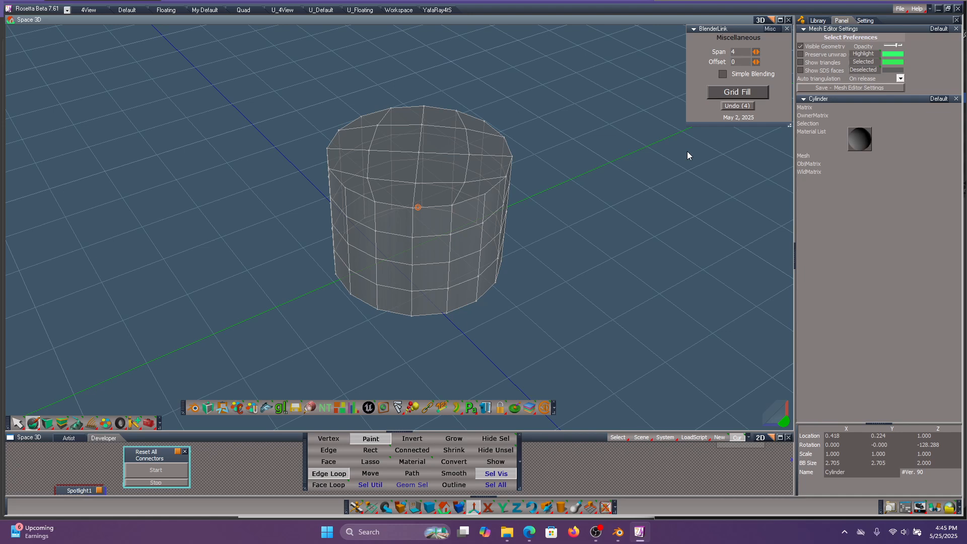
pyautogui.click(743, 107)
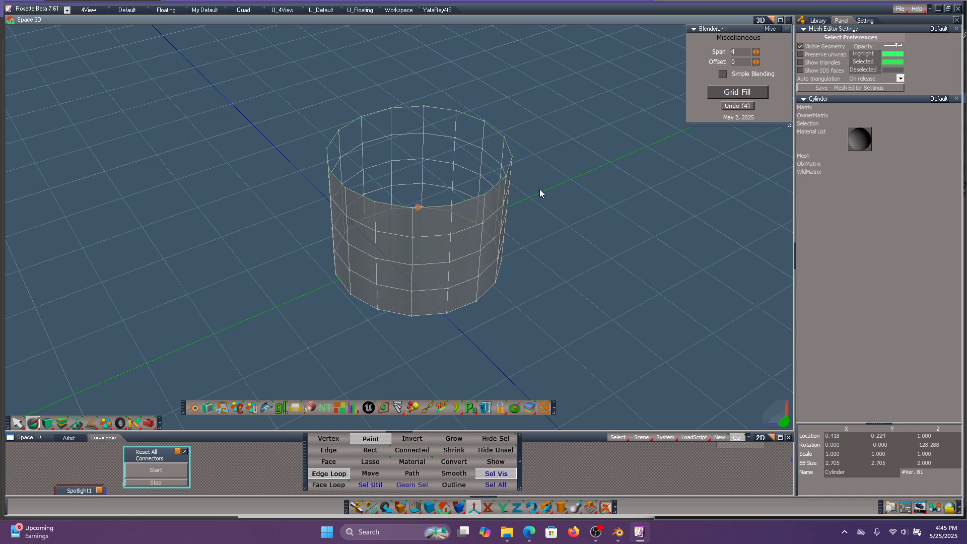
# Step: Add an extra vertex to one edge of the cylinder's open top rim
pyautogui.press('space')
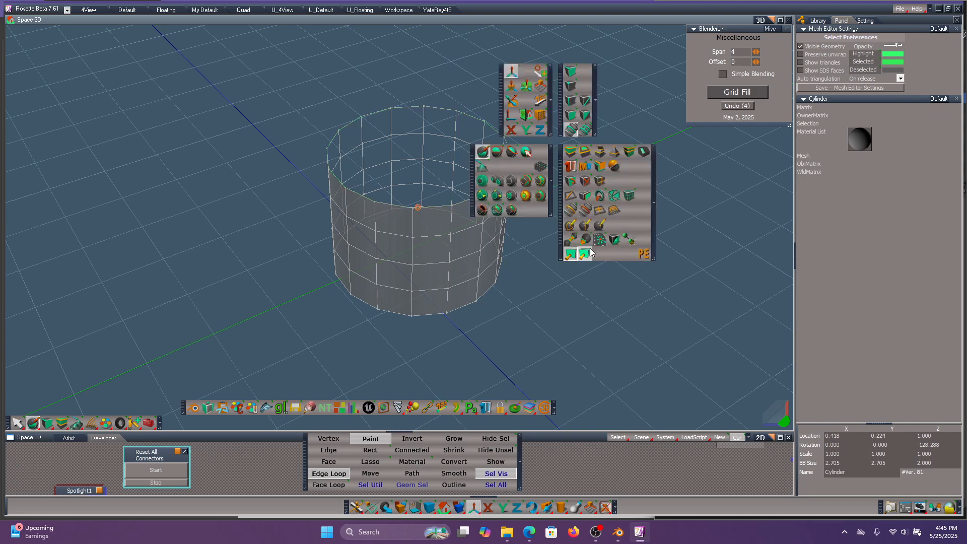
pyautogui.click(597, 226)
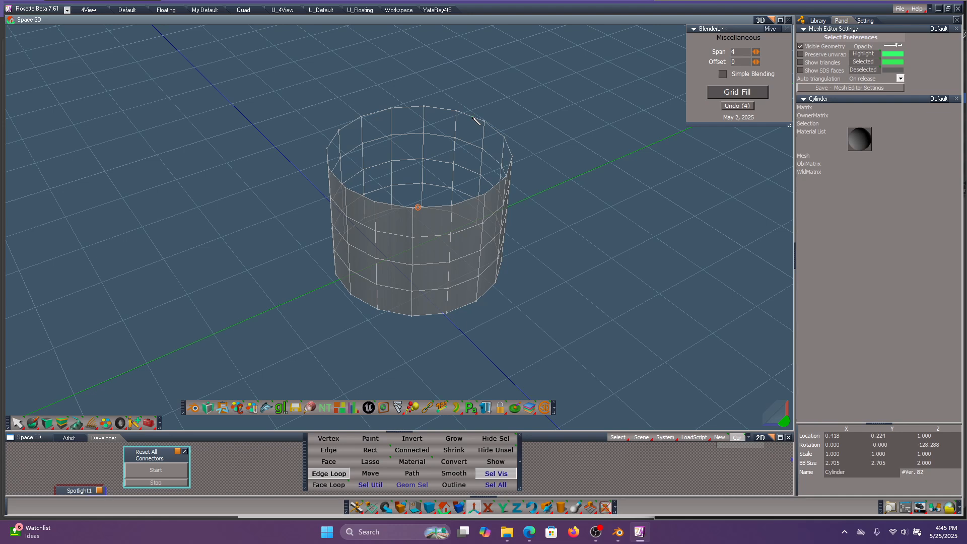
pyautogui.rightClick(503, 91)
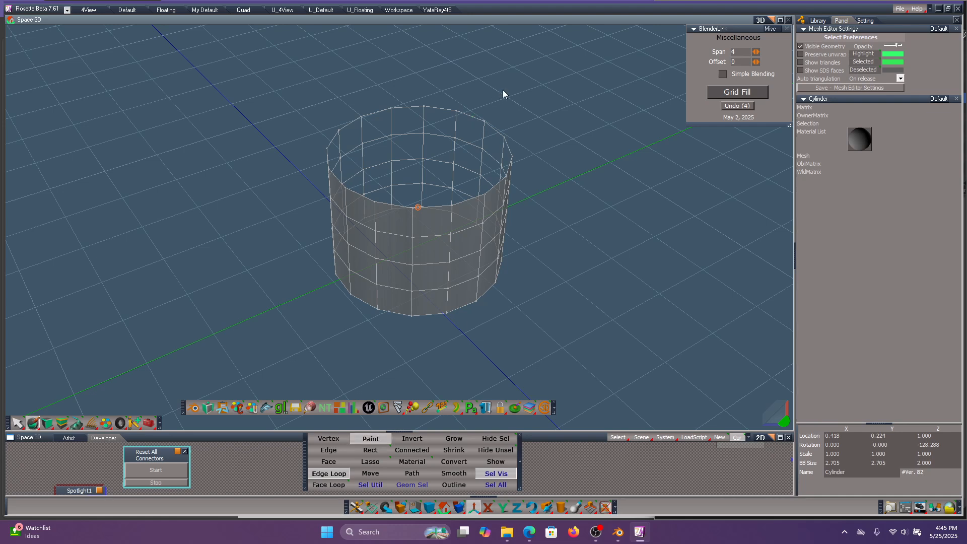
# Step: Try to Grid Fill the modified top rim with its whole edge loop selected and span 4
pyautogui.click(452, 109)
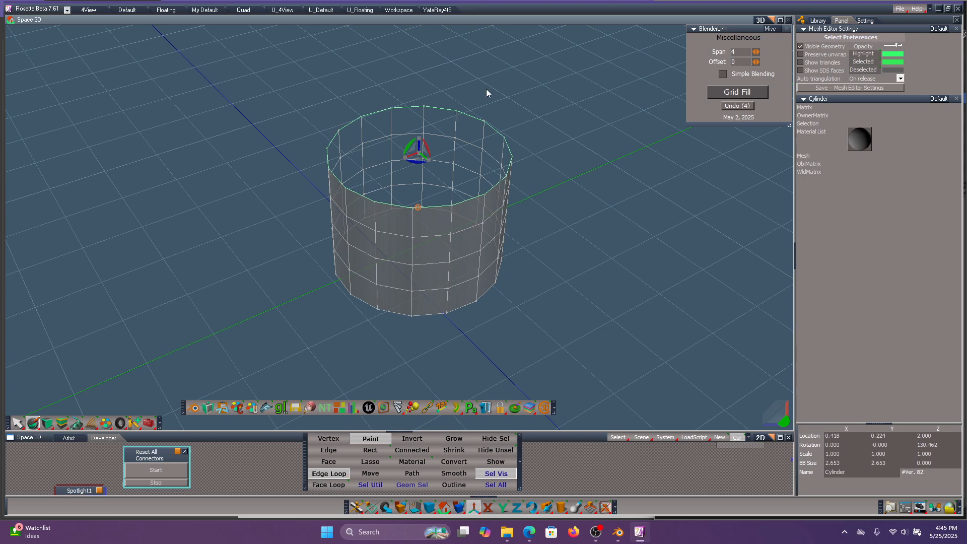
pyautogui.click(741, 93)
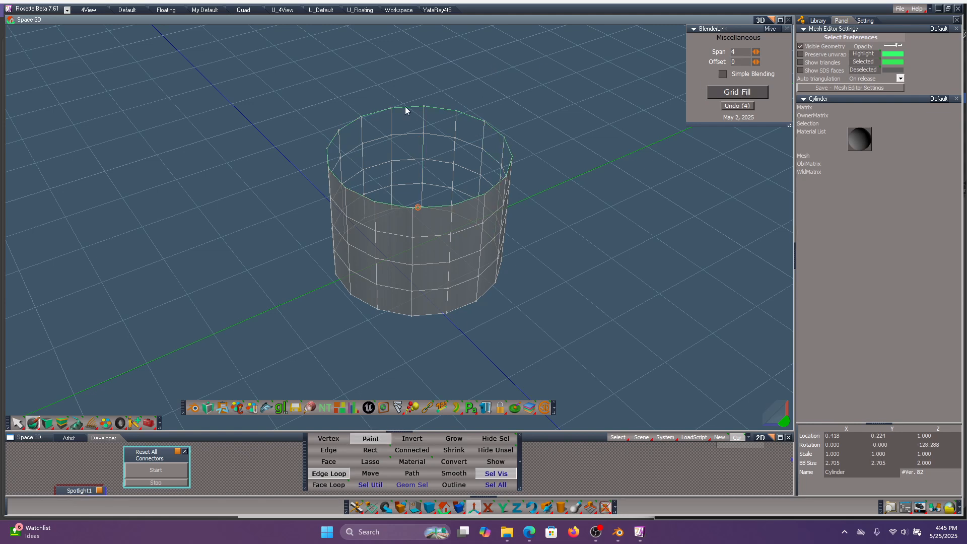
# Step: Select three adjacent edges at the back of the top rim and the three opposite edges at the front
pyautogui.click(334, 451)
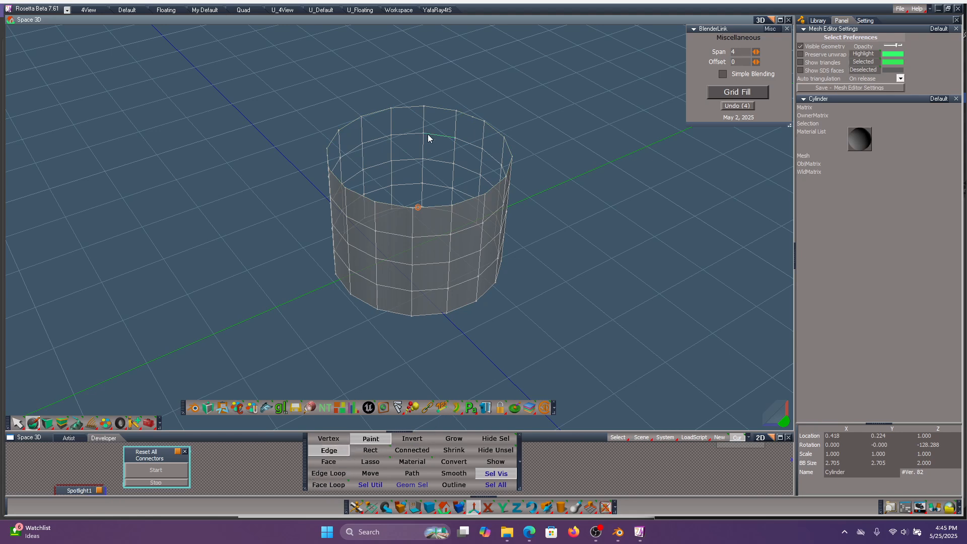
pyautogui.click(372, 116)
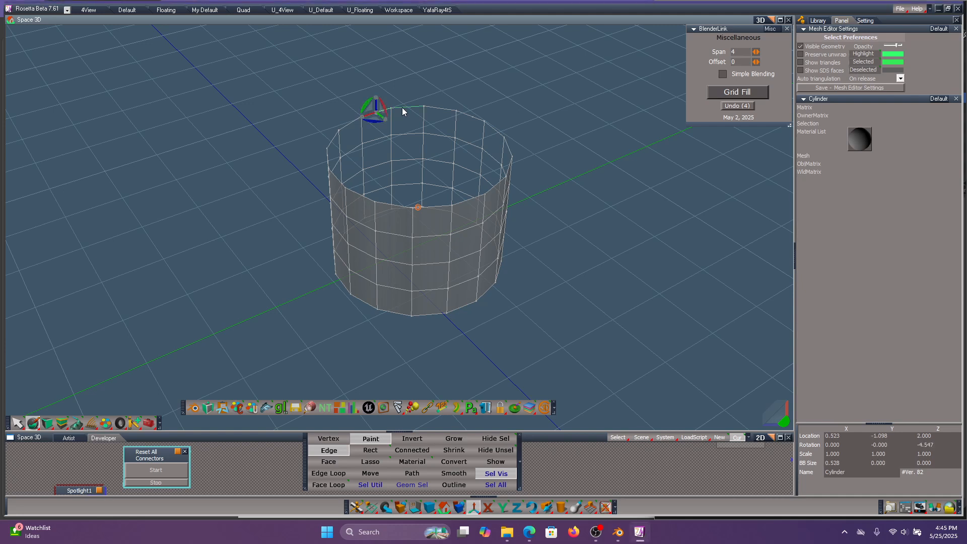
pyautogui.keyDown('shift'); pyautogui.click(402, 107); pyautogui.keyUp('shift')
pyautogui.keyDown('shift'); pyautogui.click(440, 107); pyautogui.keyUp('shift')
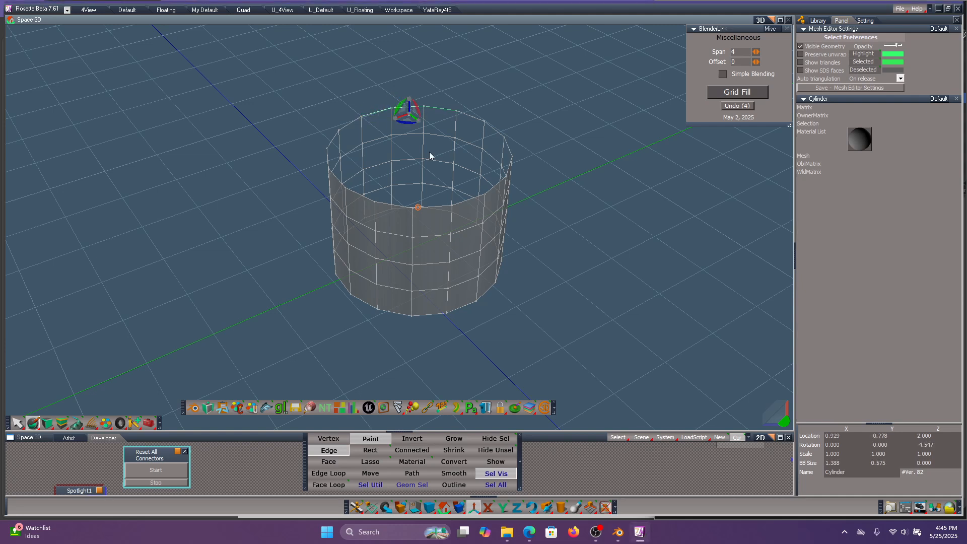
pyautogui.keyDown('shift'); pyautogui.click(399, 204); pyautogui.keyUp('shift')
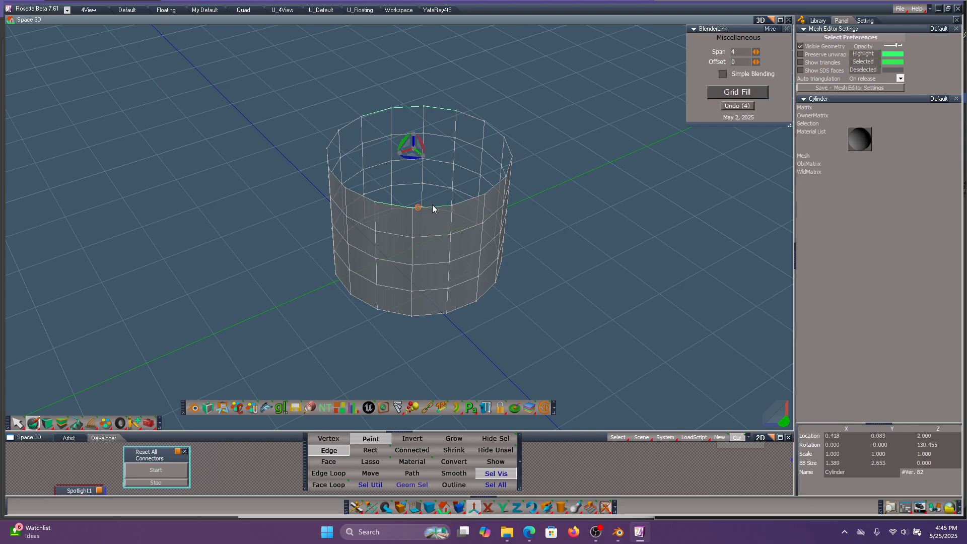
pyautogui.keyDown('shift'); pyautogui.click(433, 205); pyautogui.keyUp('shift')
pyautogui.keyDown('shift'); pyautogui.click(479, 199); pyautogui.keyUp('shift')
pyautogui.keyDown('ctrl'); pyautogui.click(460, 200); pyautogui.keyUp('ctrl')
# Step: Apply Grid Fill between the two selected edge runs to close the cylinder's top, and inspect the new faces
pyautogui.moveTo(561, 233)
pyautogui.mouseDown(button='middle')
pyautogui.moveTo(557, 202)
pyautogui.moveTo(539, 250)
pyautogui.moveTo(546, 204)
pyautogui.moveTo(546, 230)
pyautogui.mouseUp(button='middle')
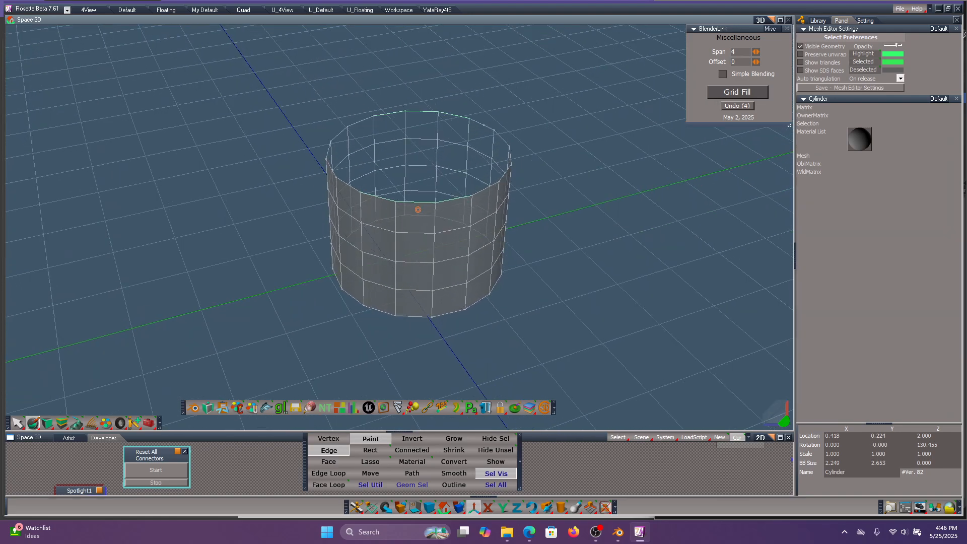
pyautogui.click(747, 92)
pyautogui.moveTo(620, 174); pyautogui.dragTo(594, 205, button='middle')
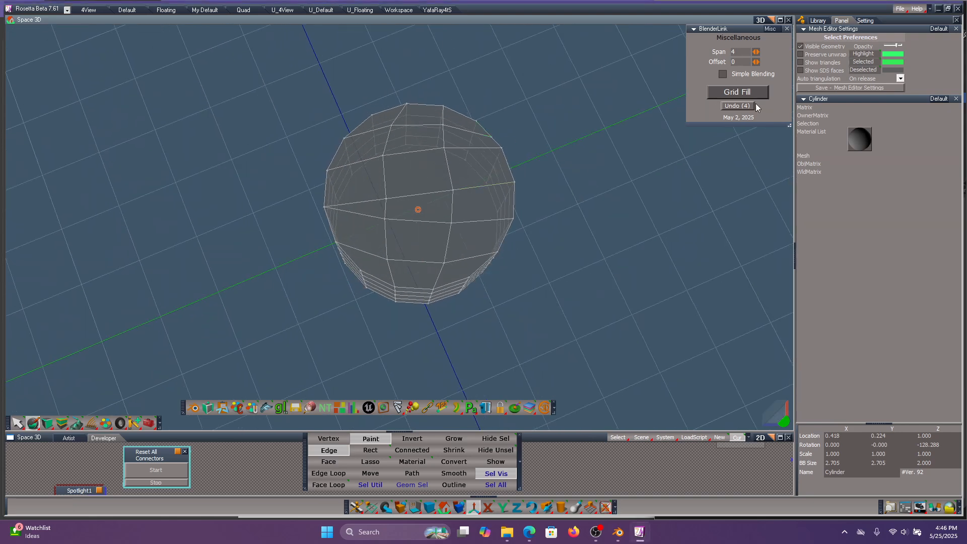
pyautogui.moveTo(632, 197)
pyautogui.mouseDown(button='middle')
pyautogui.moveTo(640, 167)
pyautogui.moveTo(639, 190)
pyautogui.mouseUp(button='middle')
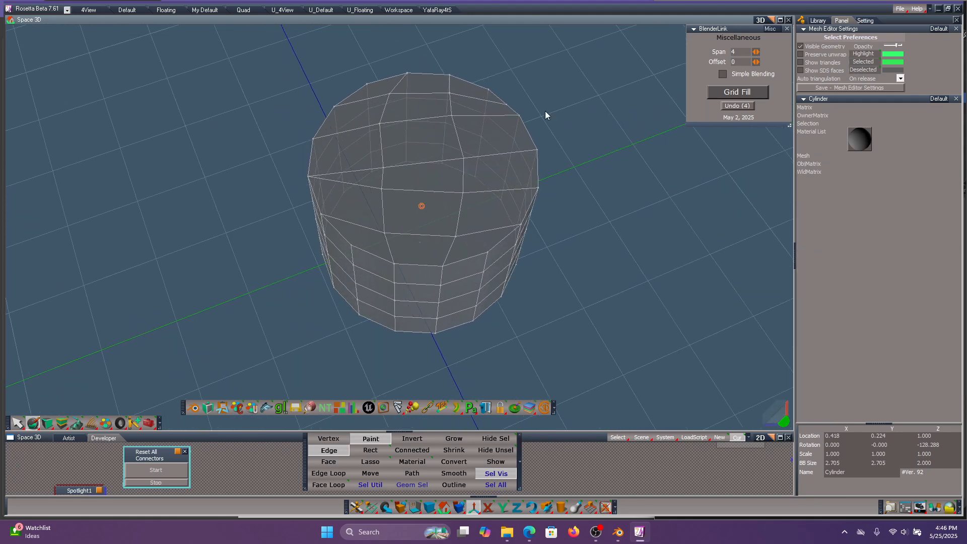